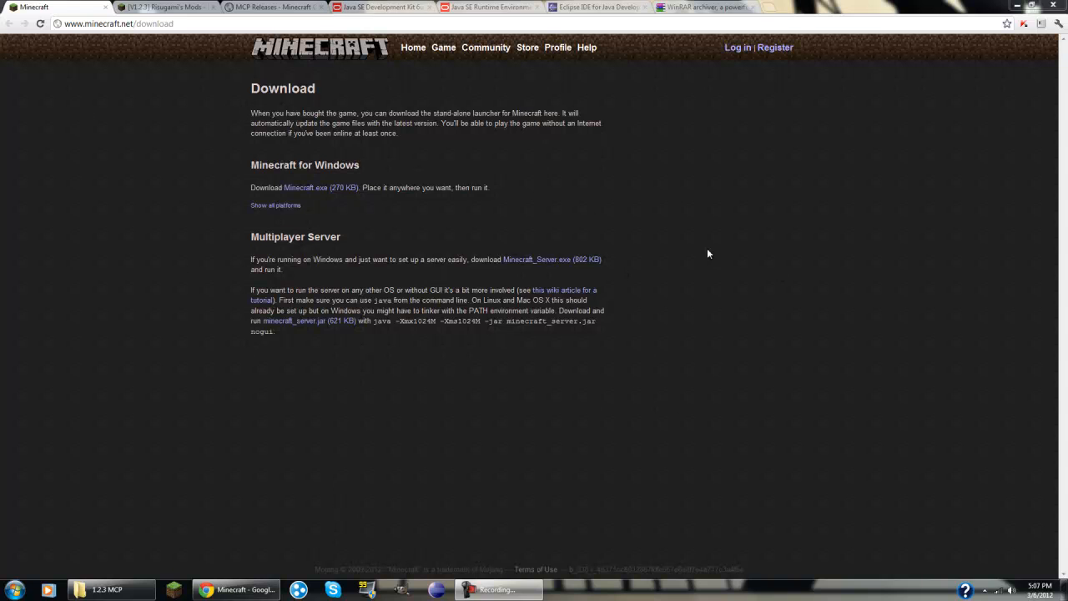
# - Review the ModLoader 1.2.3 download links in Risugami's mods topic and the MCP 6.x release for Minecraft 1.2.3
pyautogui.click(144, 7)
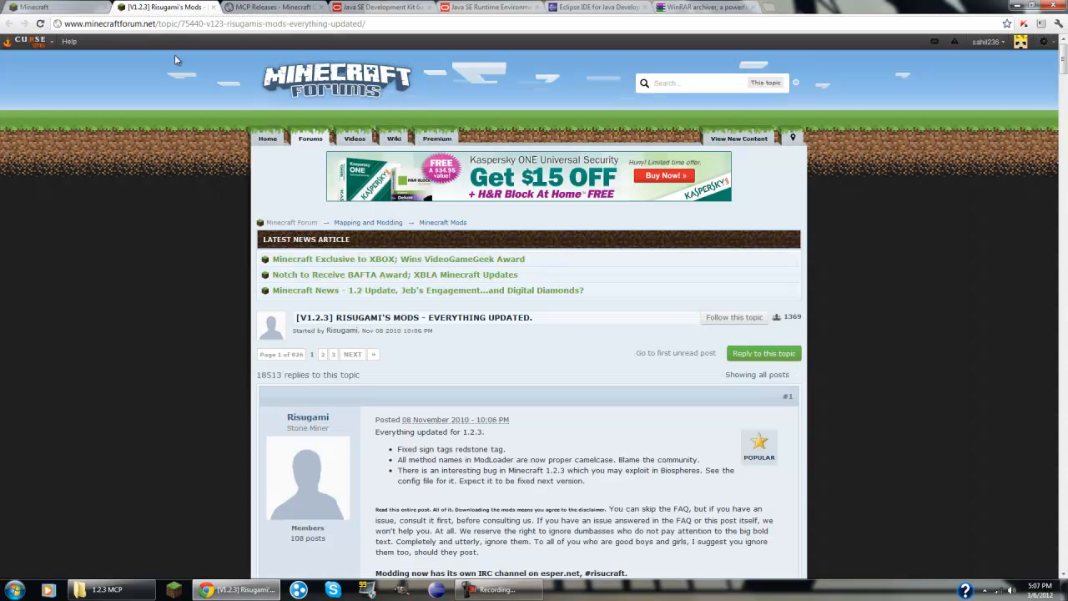
pyautogui.scroll(-20, 343, 340)
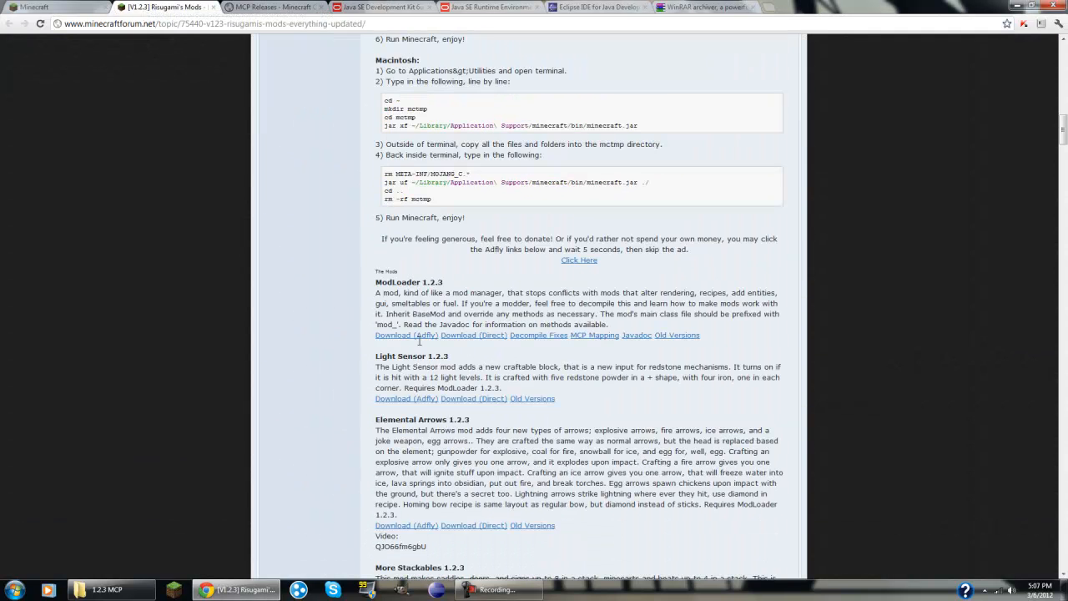
pyautogui.click(264, 7)
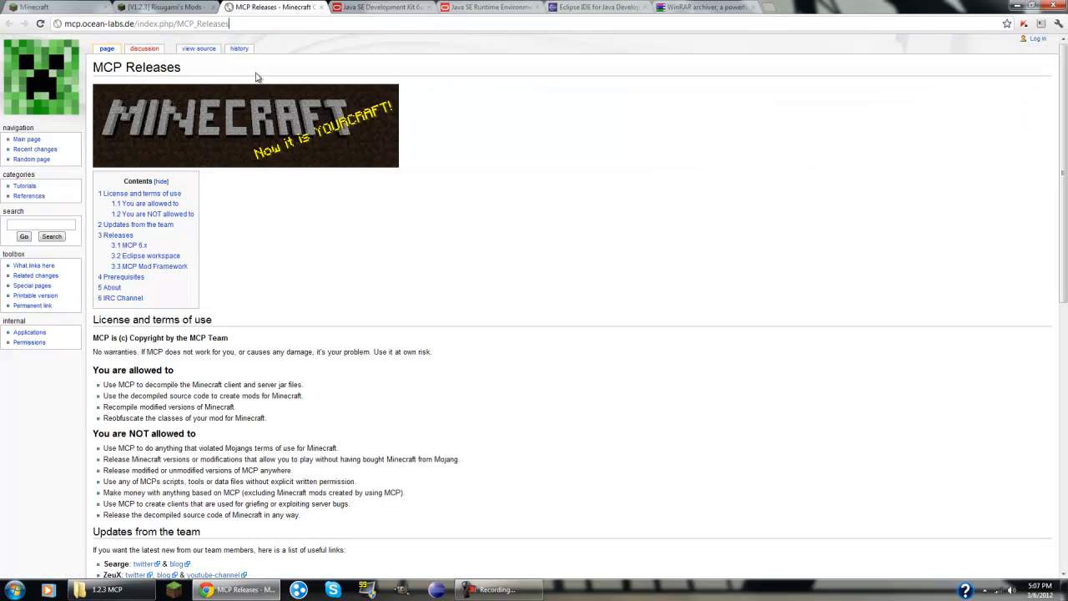
pyautogui.scroll(-7, 240, 334)
pyautogui.scroll(7, 238, 355)
pyautogui.scroll(-1, 131, 535)
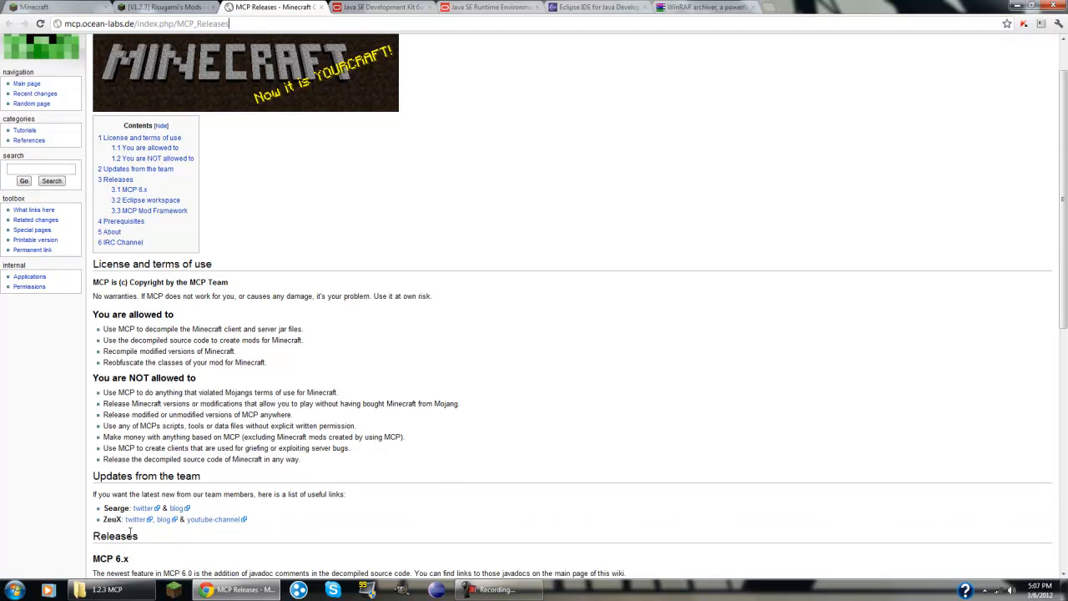
pyautogui.scroll(-2, 131, 534)
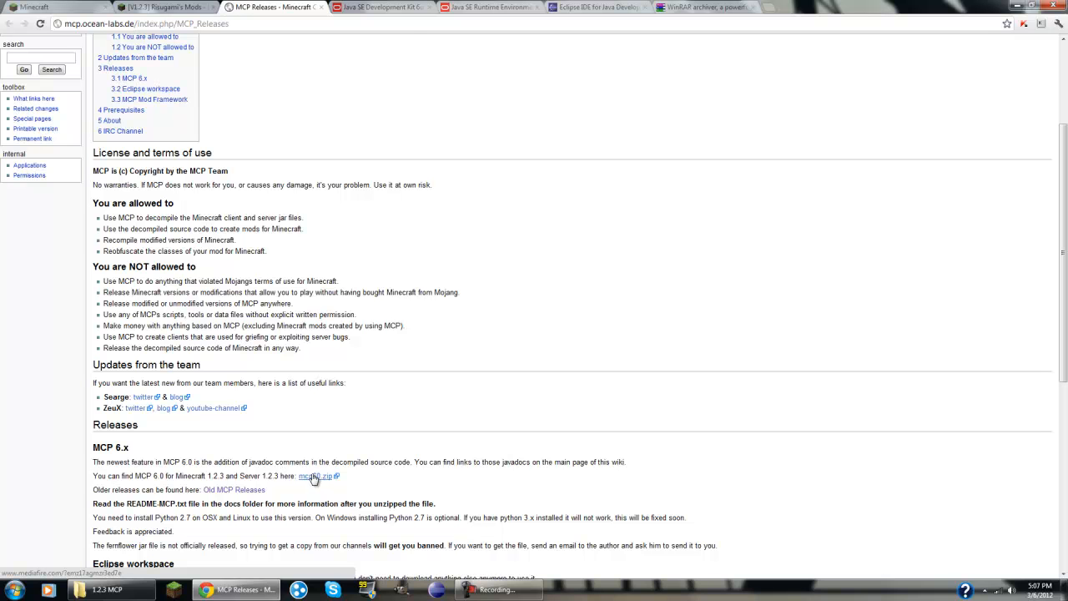
# - Review the download pages for Java SE Development Kit 6, Java SE Runtime Environment 6, Eclipse IDE for Java Developers and WinRAR
pyautogui.click(397, 7)
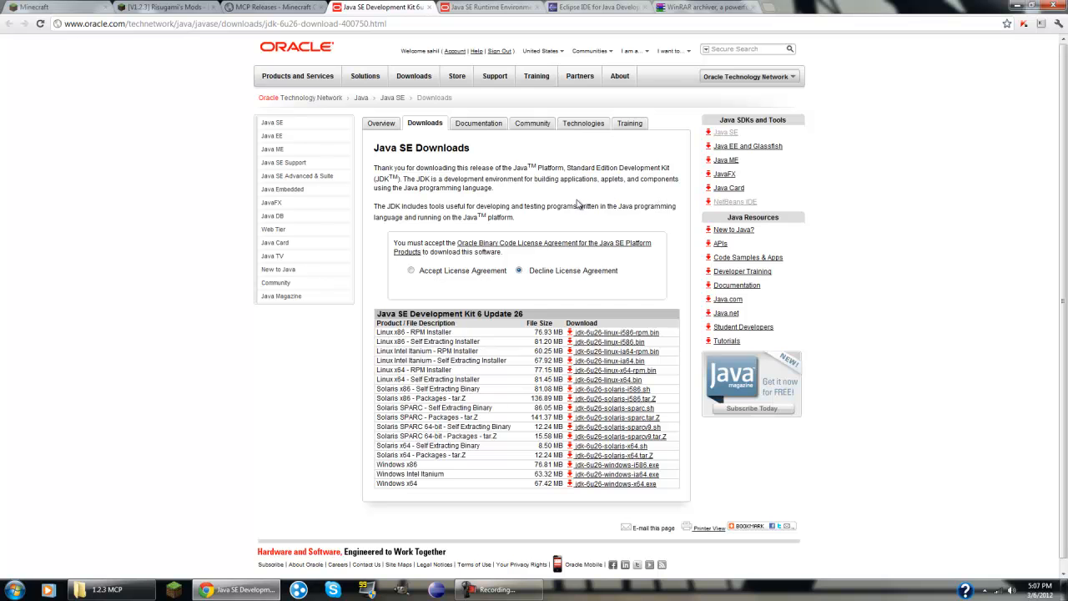
pyautogui.click(482, 8)
pyautogui.click(615, 5)
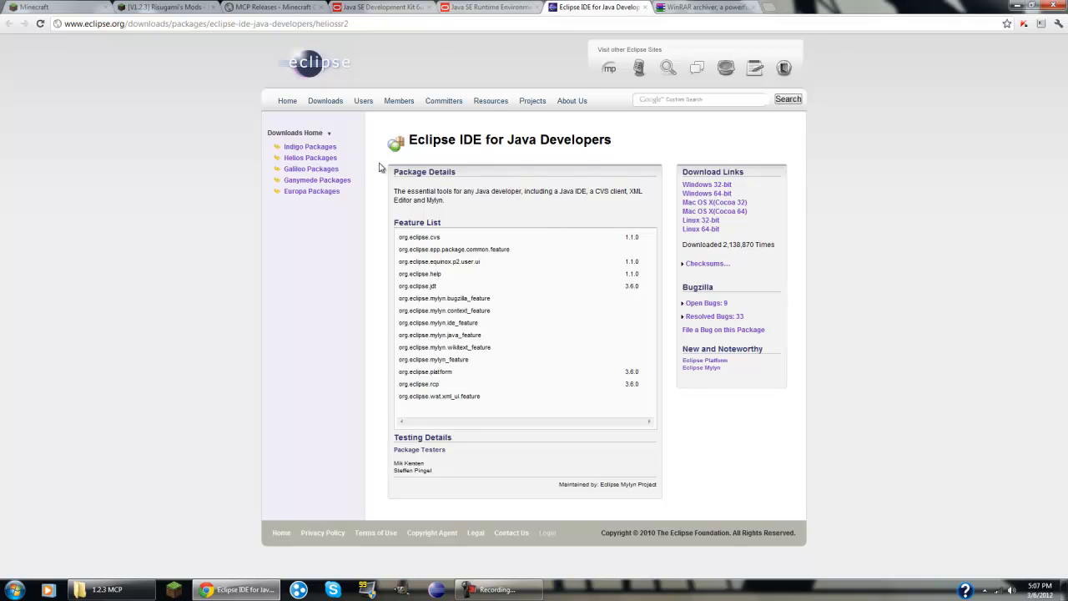
pyautogui.click(492, 8)
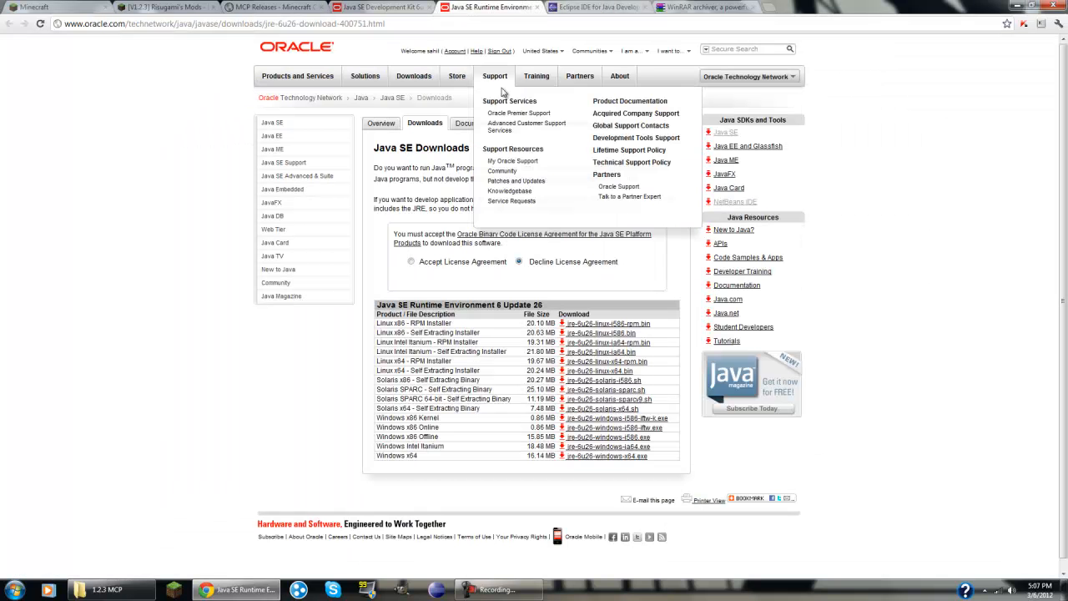
pyautogui.click(414, 4)
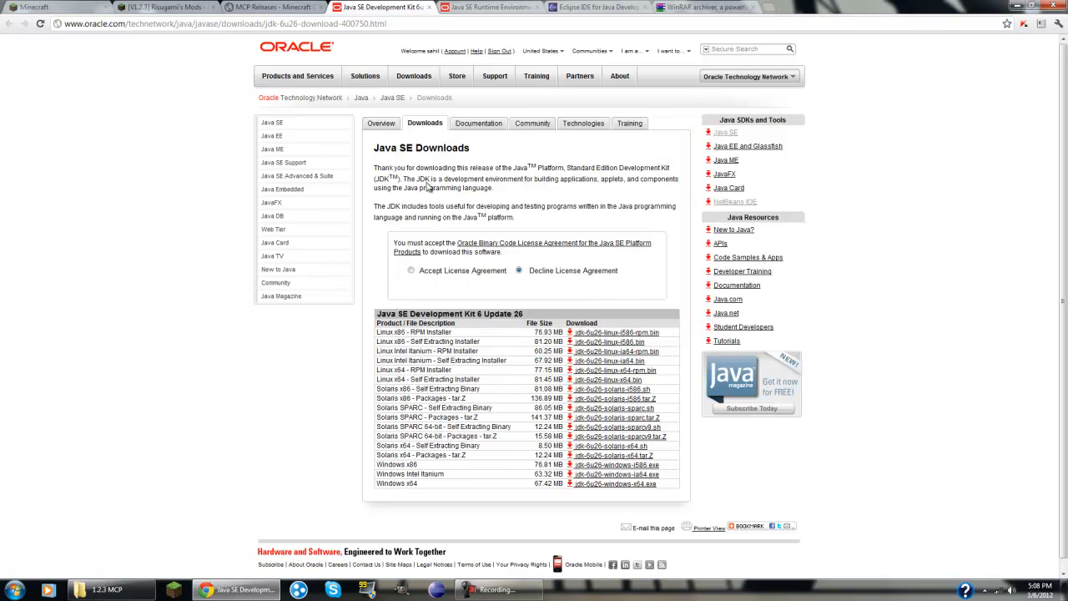
pyautogui.click(664, 7)
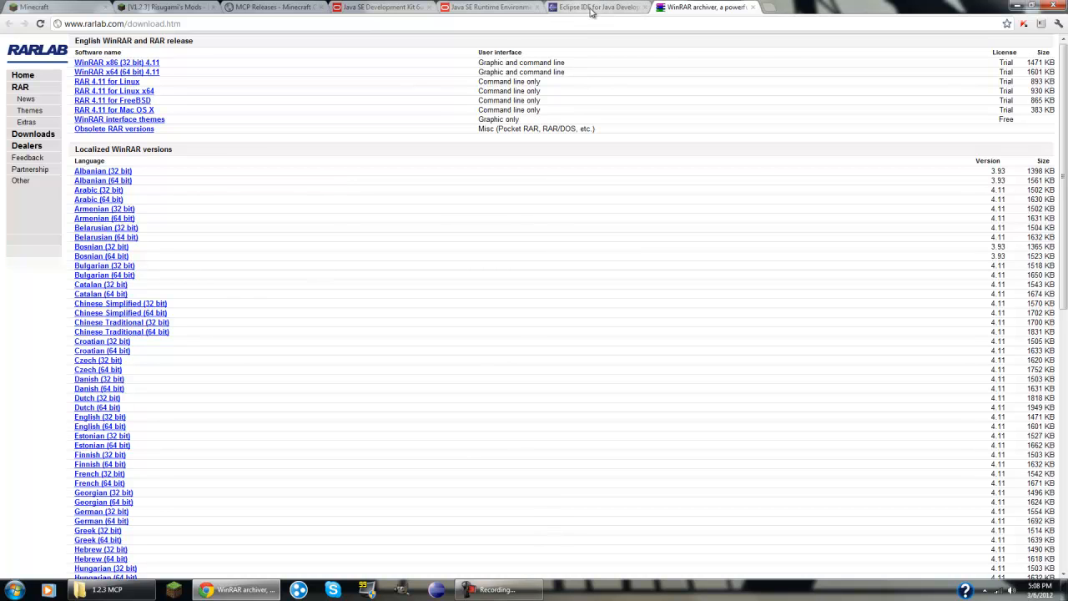
# - Search the computer for "eclipse" and open the eclipse-java-helios-SR2-win32 archive in WinRAR
pyautogui.click(14, 590)
pyautogui.write('eclipse')
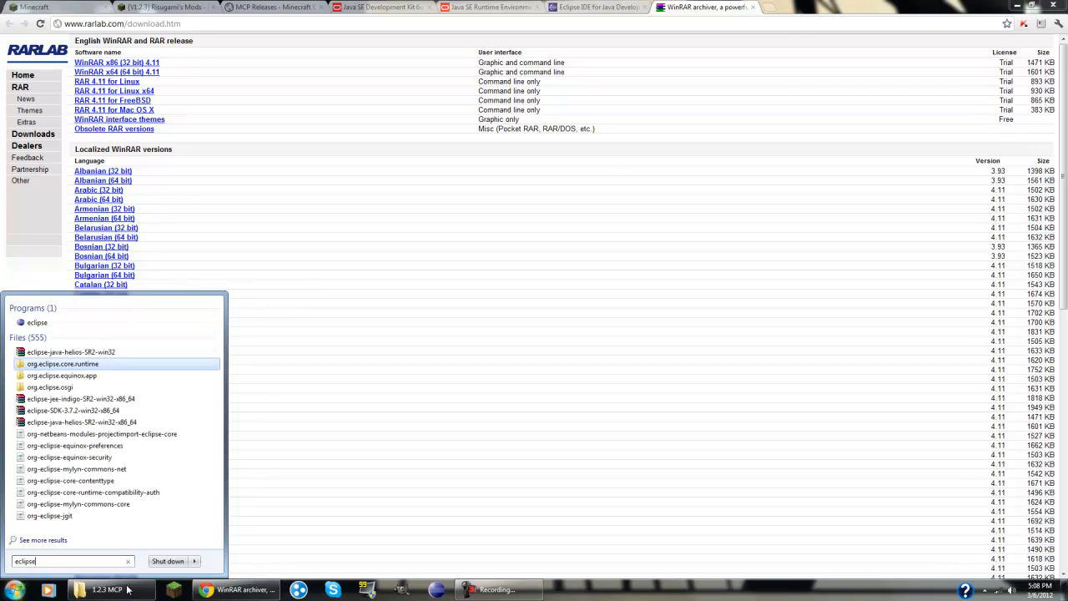
pyautogui.press('Up')
pyautogui.press('Down')
pyautogui.press('Down')
pyautogui.press('Down')
pyautogui.press('Down')
pyautogui.press('Down')
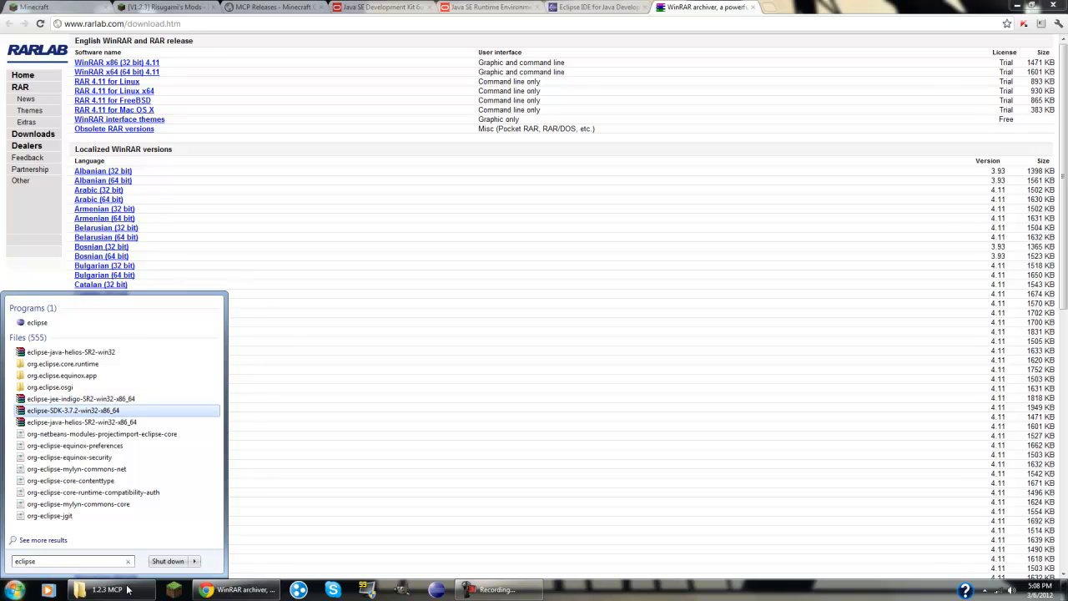
pyautogui.press('Down')
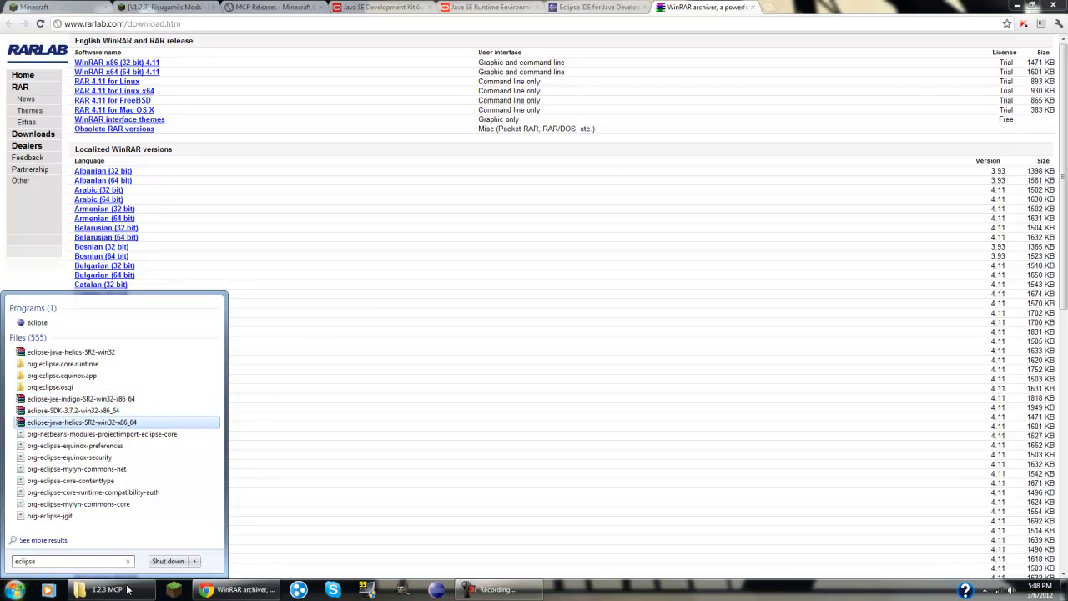
pyautogui.press('Up')
pyautogui.press('Up')
pyautogui.press('Up')
pyautogui.press('Up')
pyautogui.press('Up')
pyautogui.press('Up')
pyautogui.press('Up')
pyautogui.press('Up')
pyautogui.press('Up')
pyautogui.press('Up')
pyautogui.press('Up')
pyautogui.press('Down')
pyautogui.press('Down')
pyautogui.press('Down')
pyautogui.press('Down')
pyautogui.press('Down')
pyautogui.press('Return')
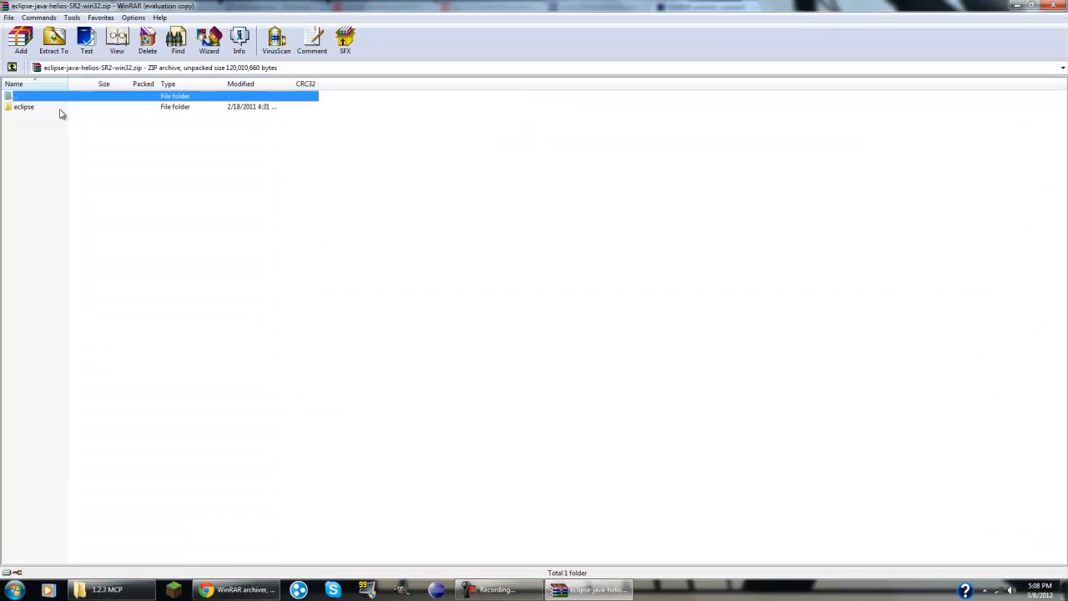
# - Dismiss the WinRAR licence reminder, look inside the archive's eclipse folder and return to the archive root
pyautogui.click(60, 110)
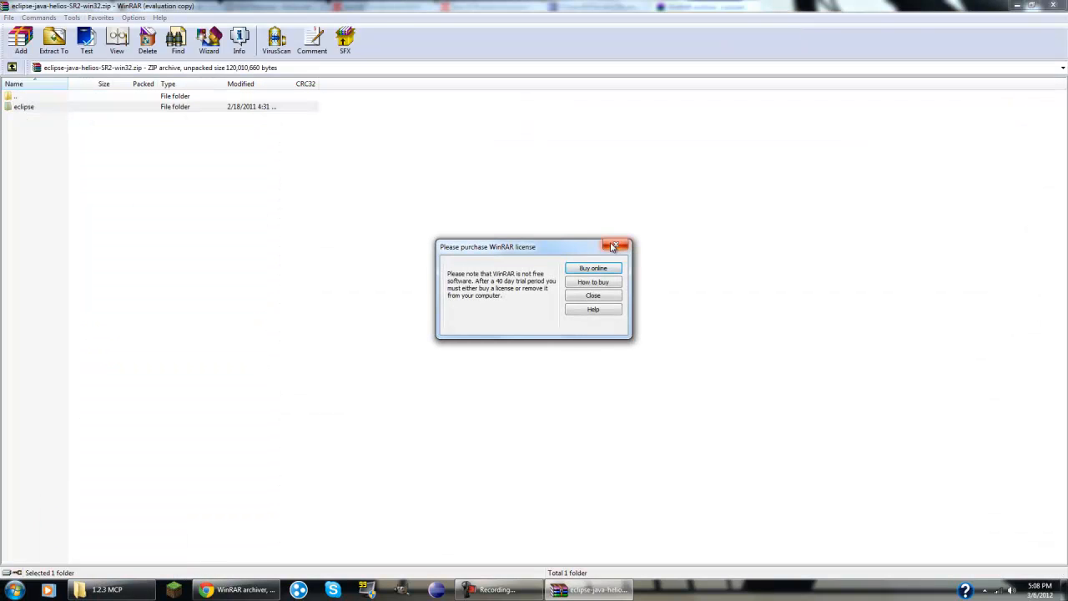
pyautogui.click(615, 246)
pyautogui.doubleClick(171, 115)
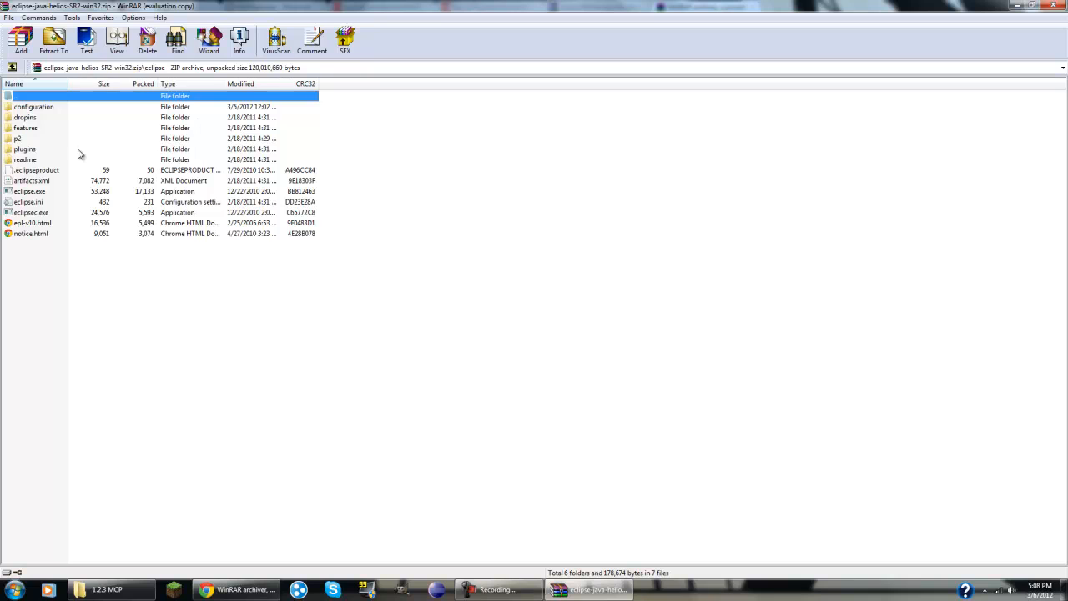
pyautogui.doubleClick(18, 96)
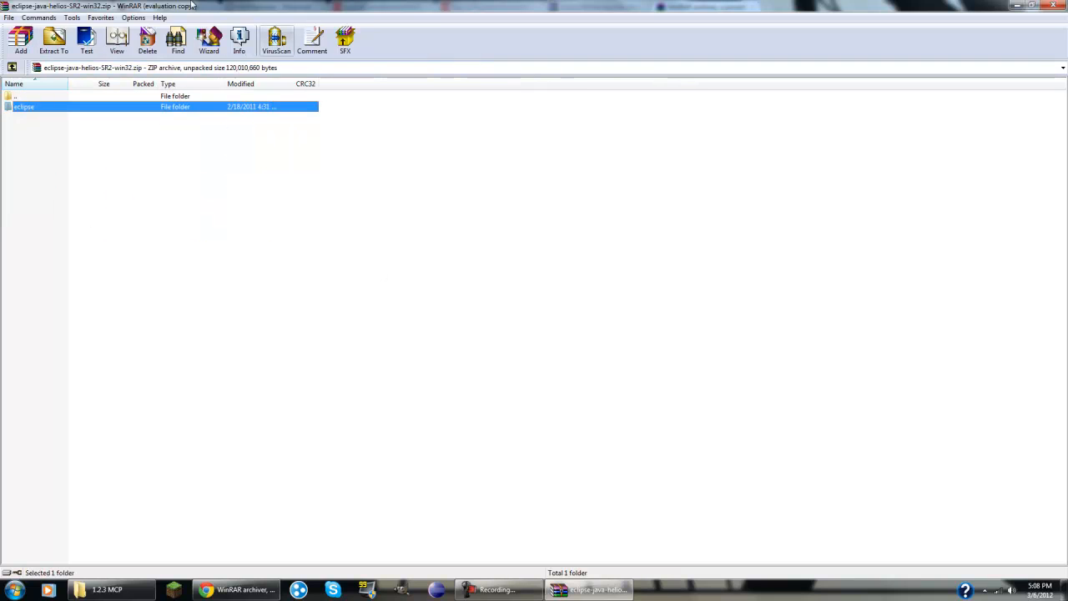
pyautogui.click(54, 38)
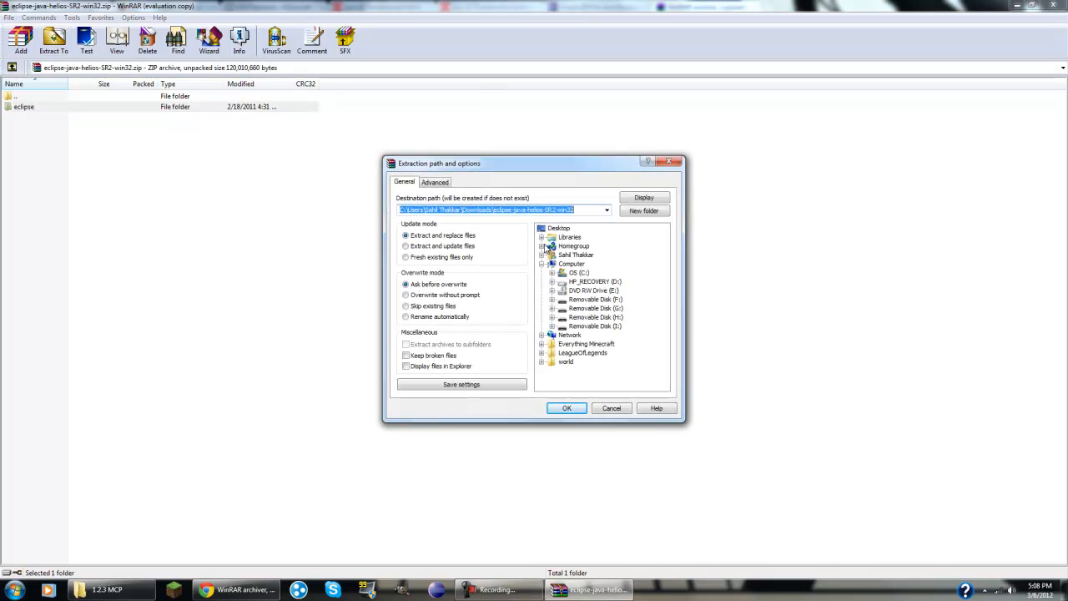
pyautogui.click(541, 344)
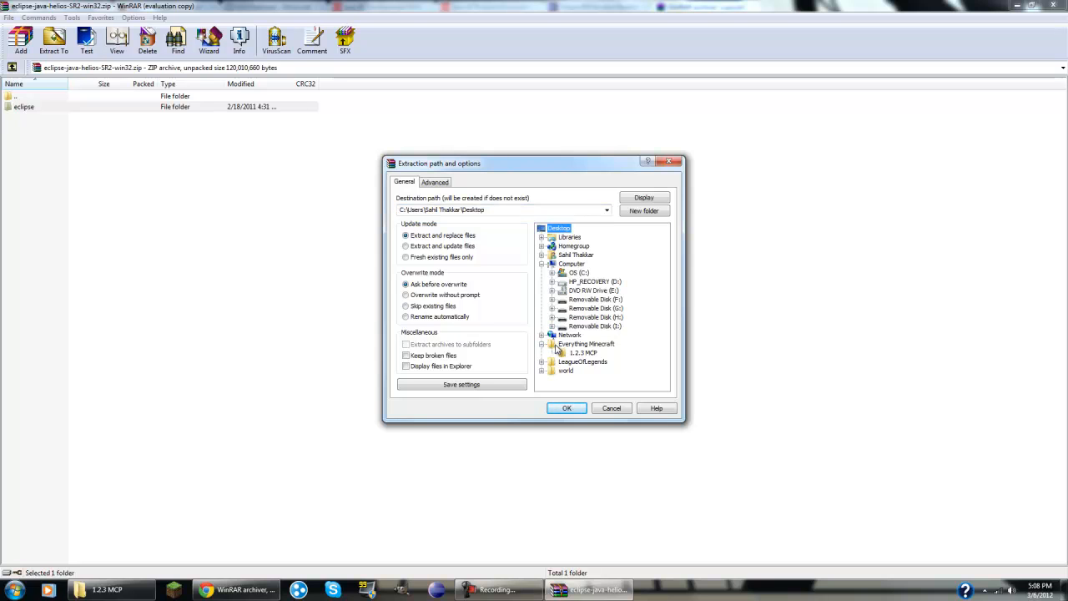
pyautogui.click(558, 346)
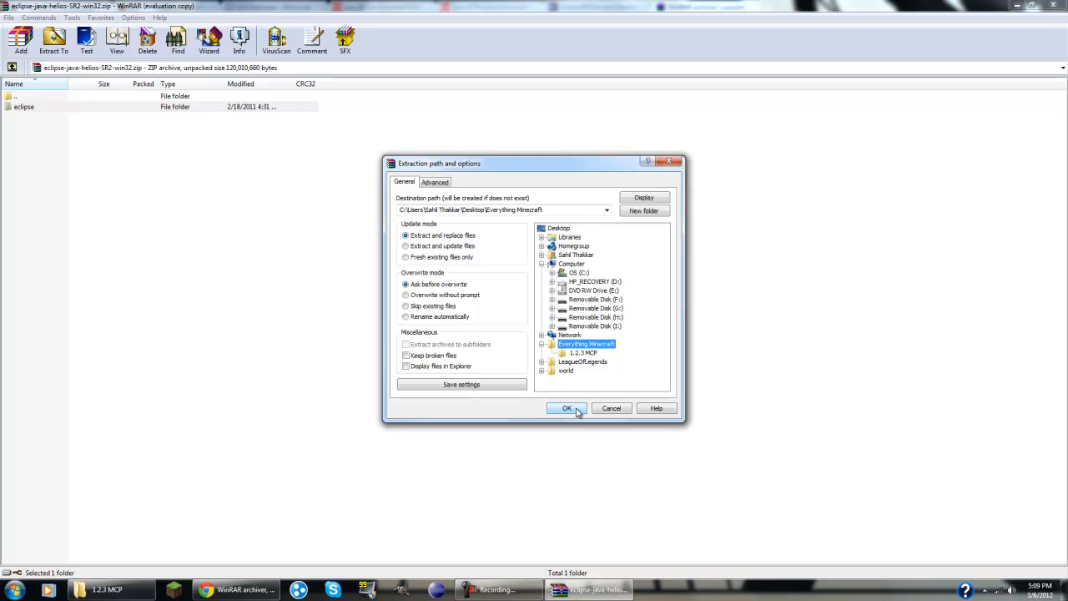
pyautogui.click(567, 408)
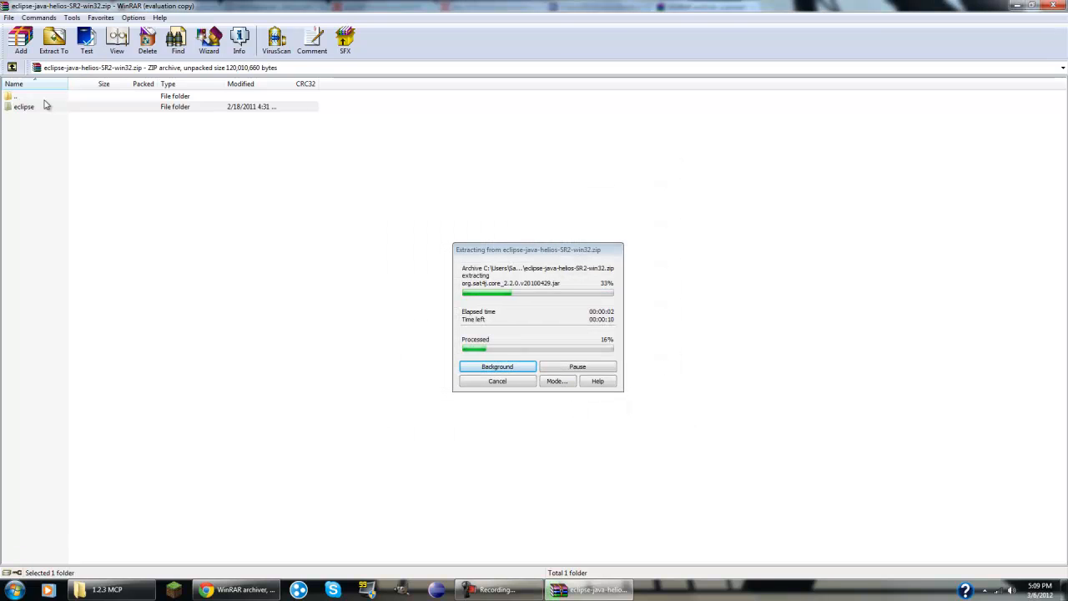
pyautogui.click(515, 382)
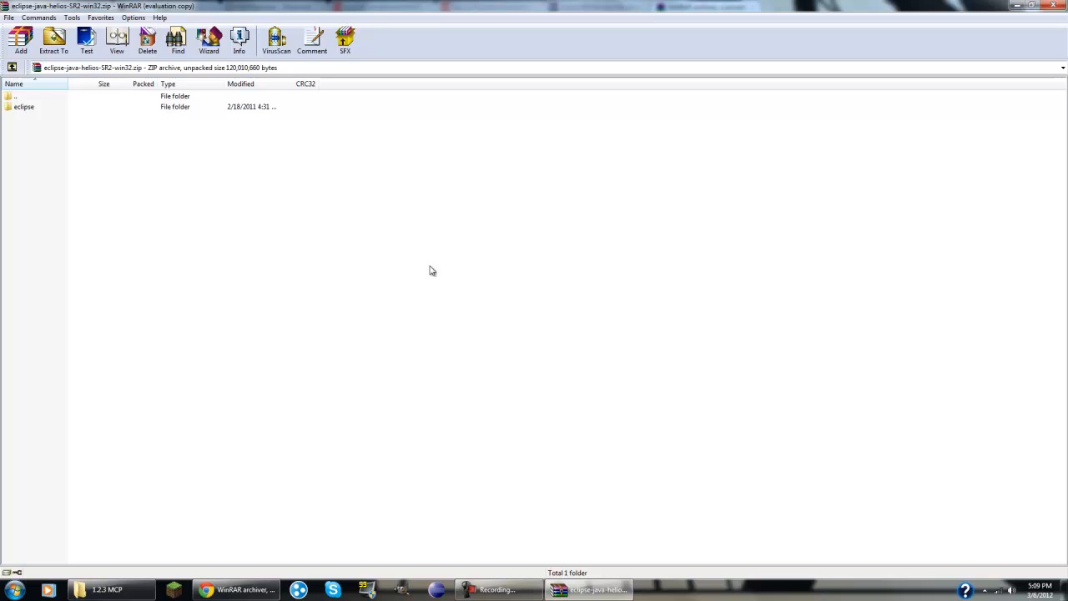
# - Go up to the Downloads folder and set the Eclipse archive's extraction destination to the desktop's Everything Minecraft folder
pyautogui.click(17, 98)
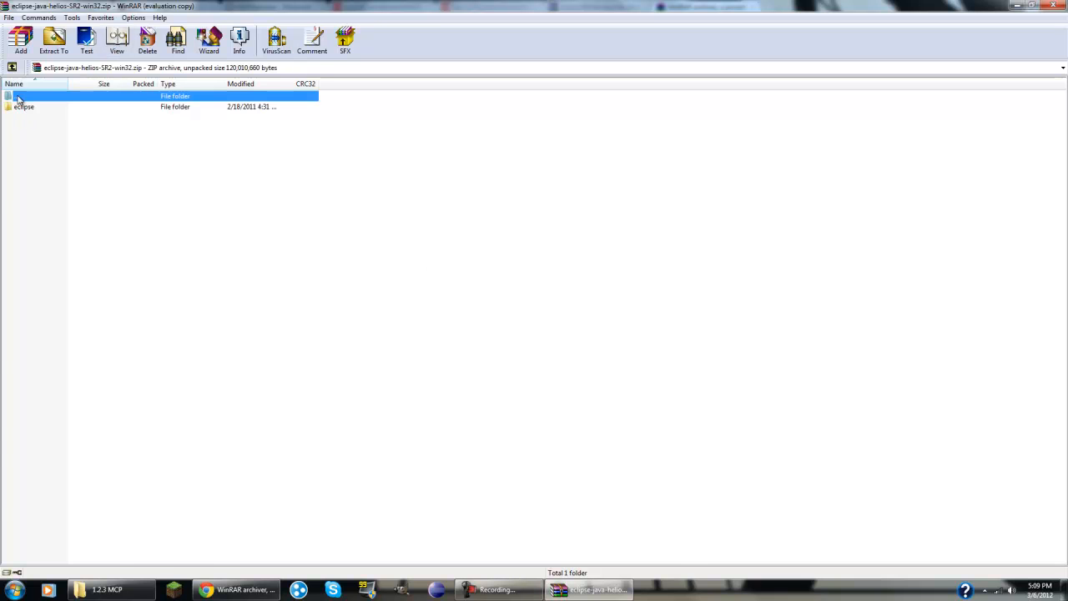
pyautogui.doubleClick(17, 98)
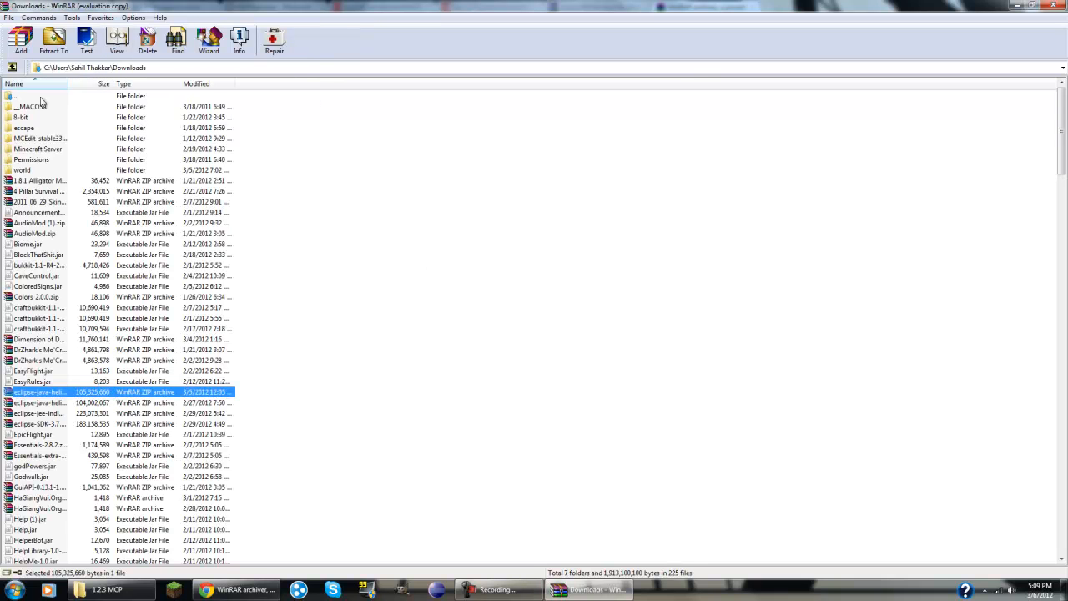
pyautogui.click(58, 49)
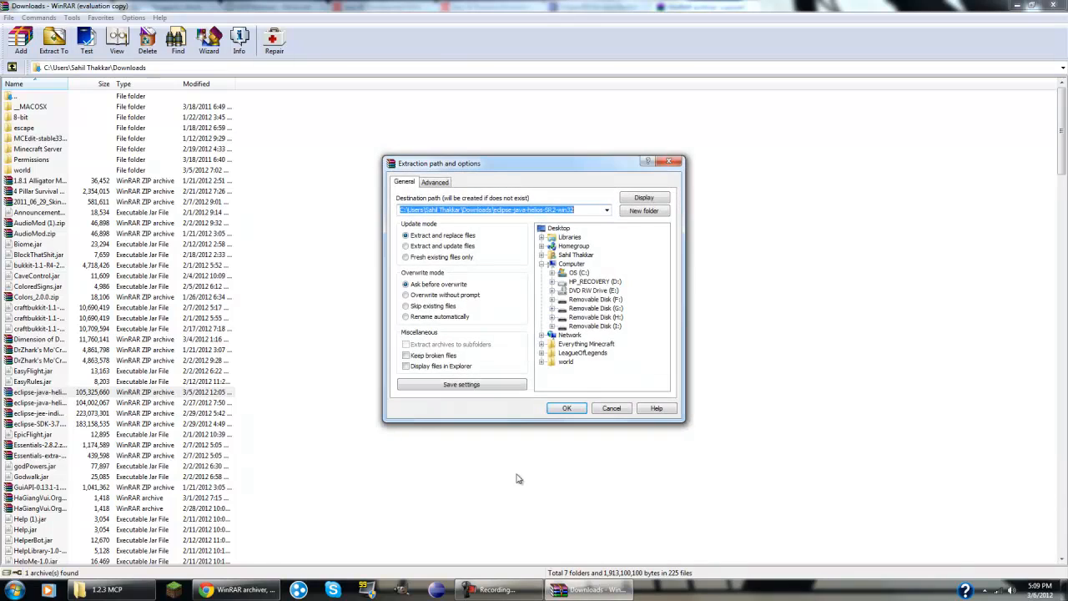
pyautogui.click(567, 346)
pyautogui.click(547, 345)
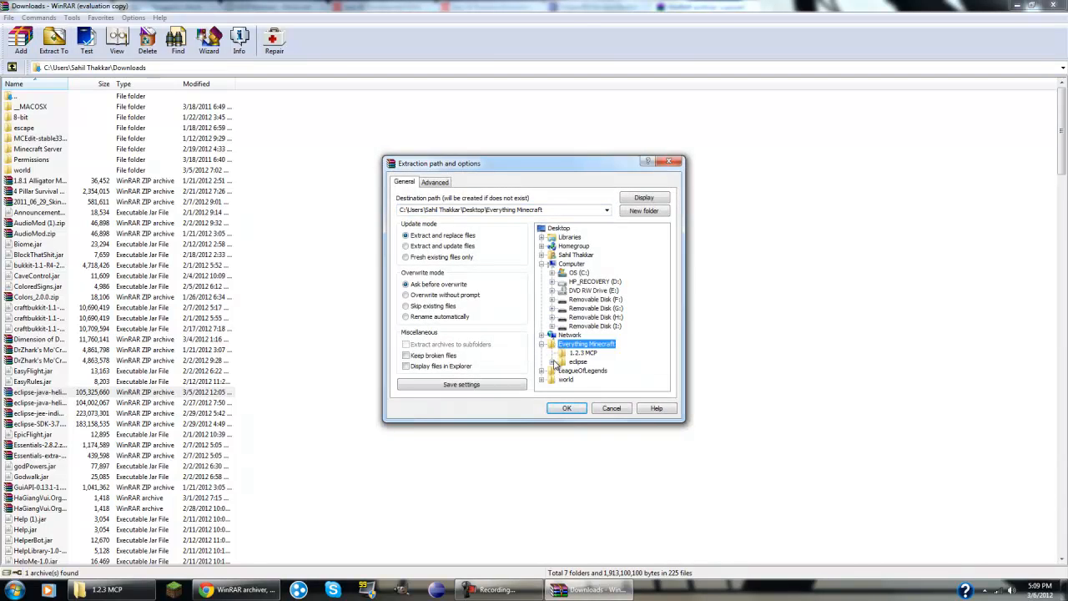
# - Check the partially extracted eclipse folder inside Everything Minecraft on the desktop and move it to the Recycle Bin
pyautogui.click(1065, 590)
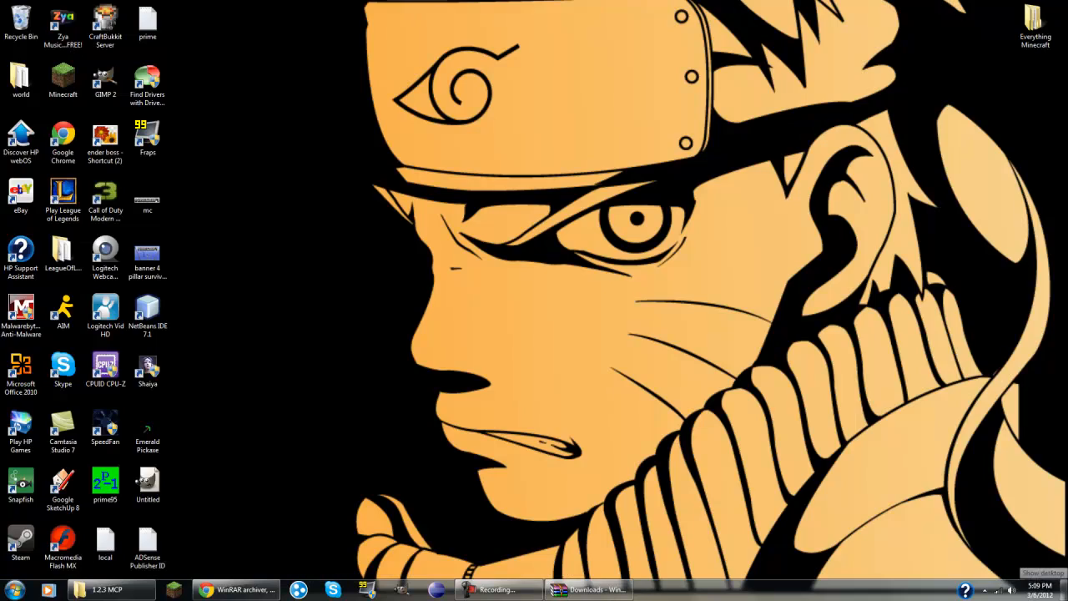
pyautogui.doubleClick(1044, 25)
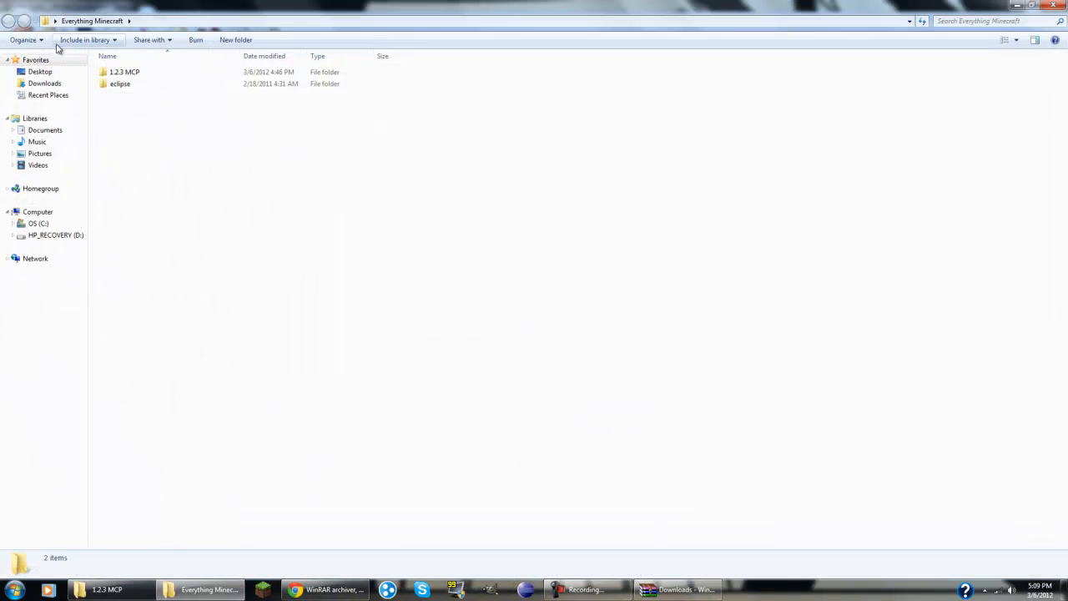
pyautogui.doubleClick(121, 84)
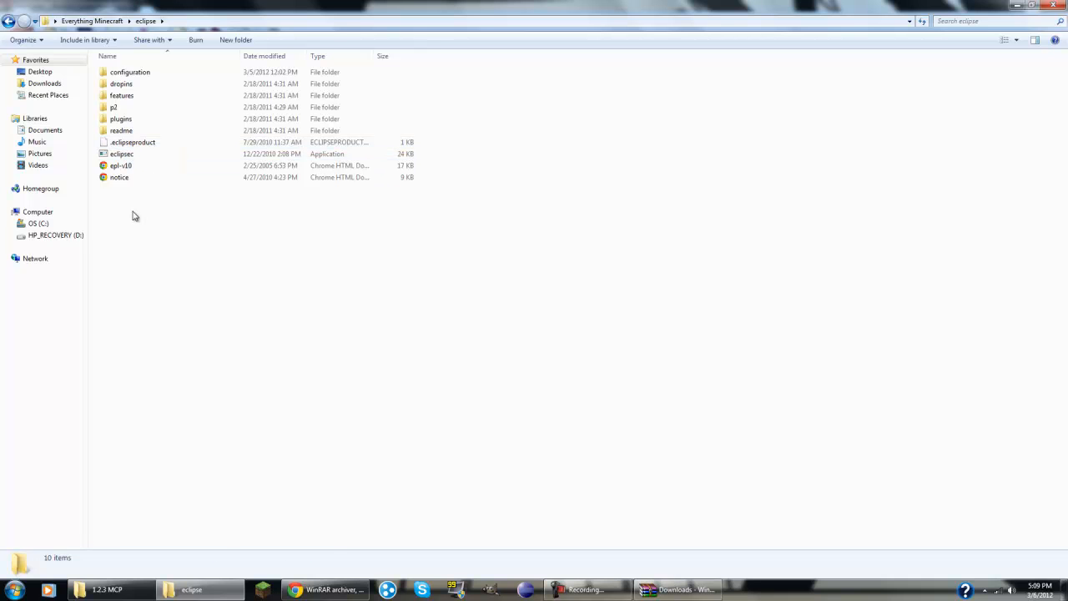
pyautogui.moveTo(132, 216); pyautogui.dragTo(136, 72)
pyautogui.press('BackSpace')
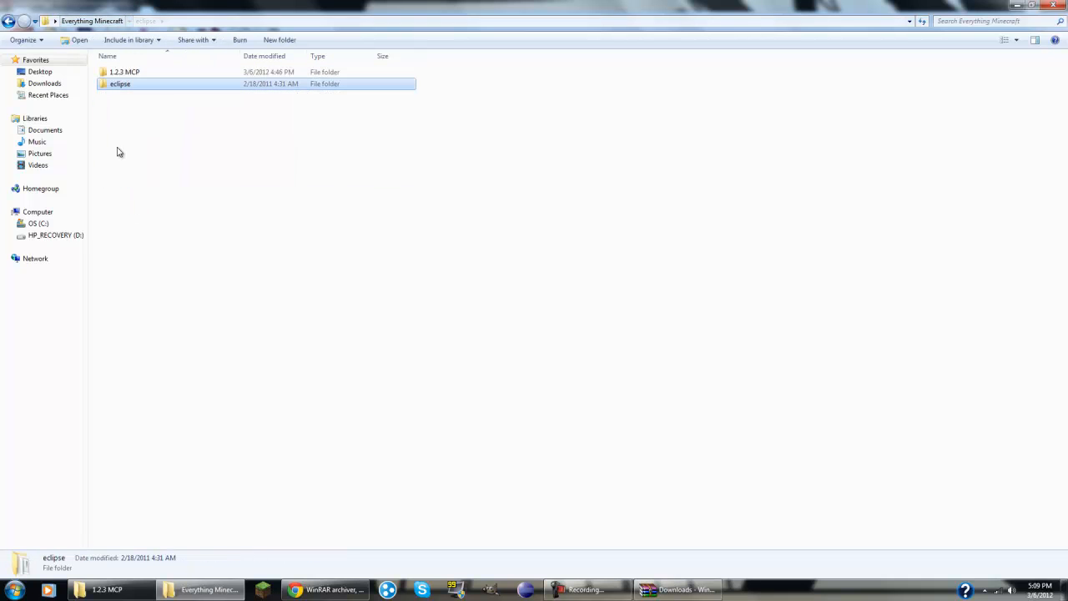
pyautogui.rightClick(108, 84)
pyautogui.click(134, 327)
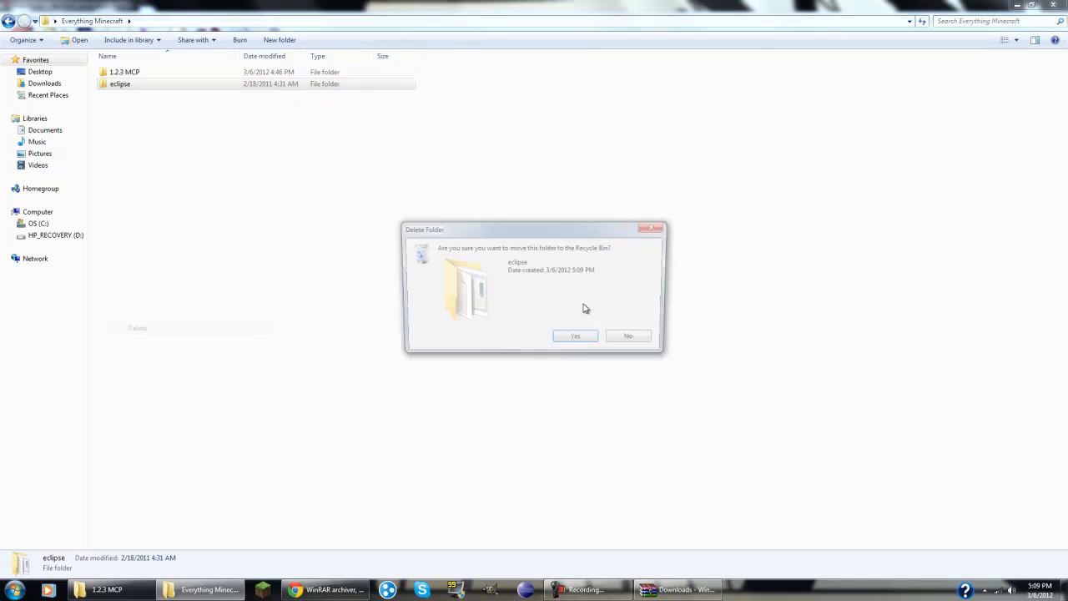
pyautogui.click(575, 335)
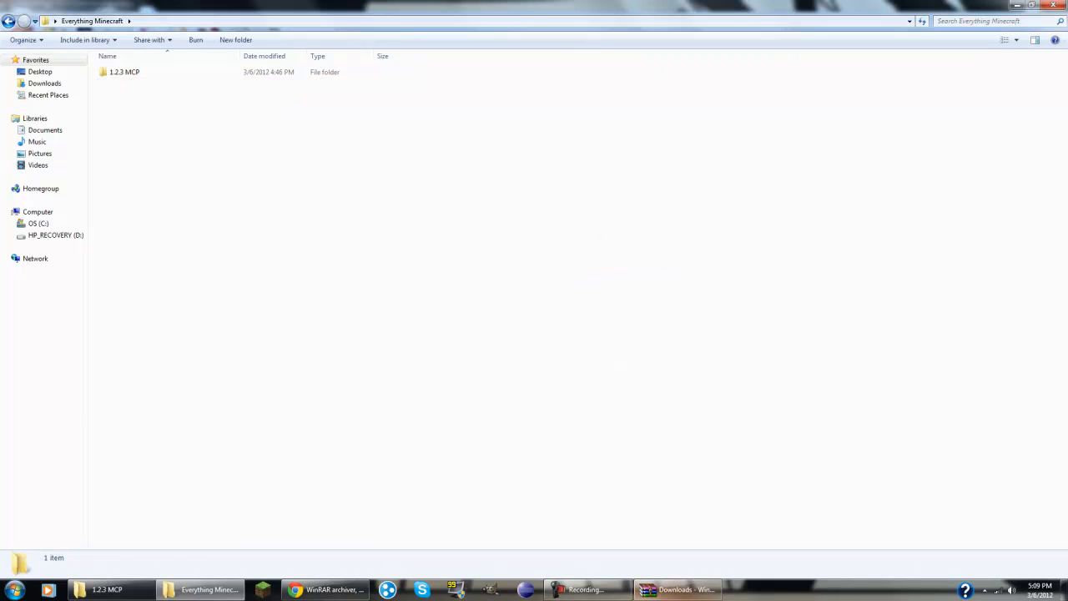
# - Return to WinRAR and start extracting the eclipse-java-helios-SR2-win32 archive into the Everything Minecraft folder
pyautogui.click(678, 590)
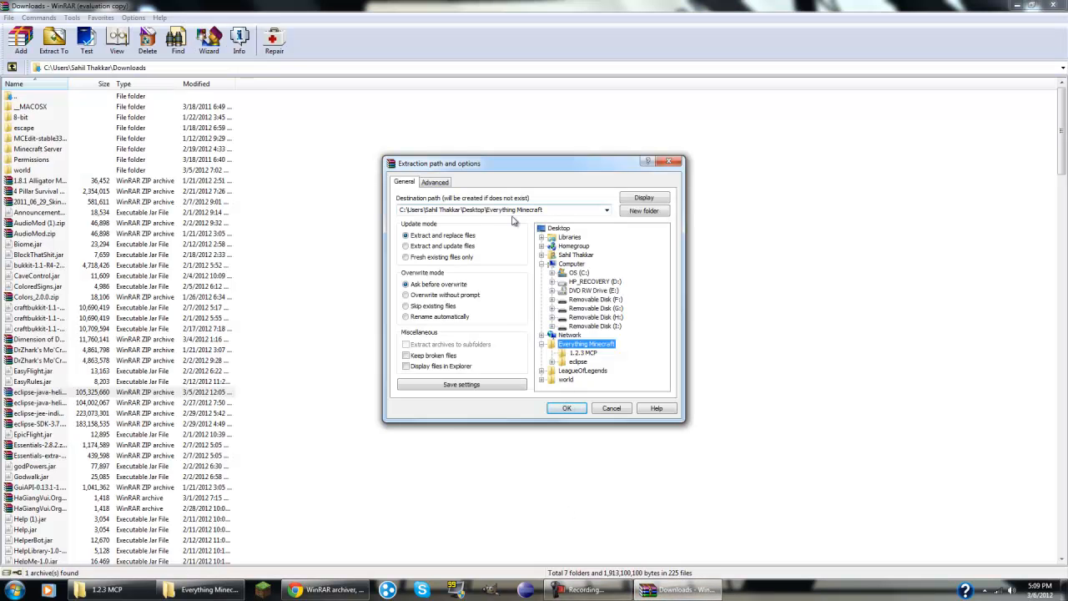
pyautogui.click(566, 408)
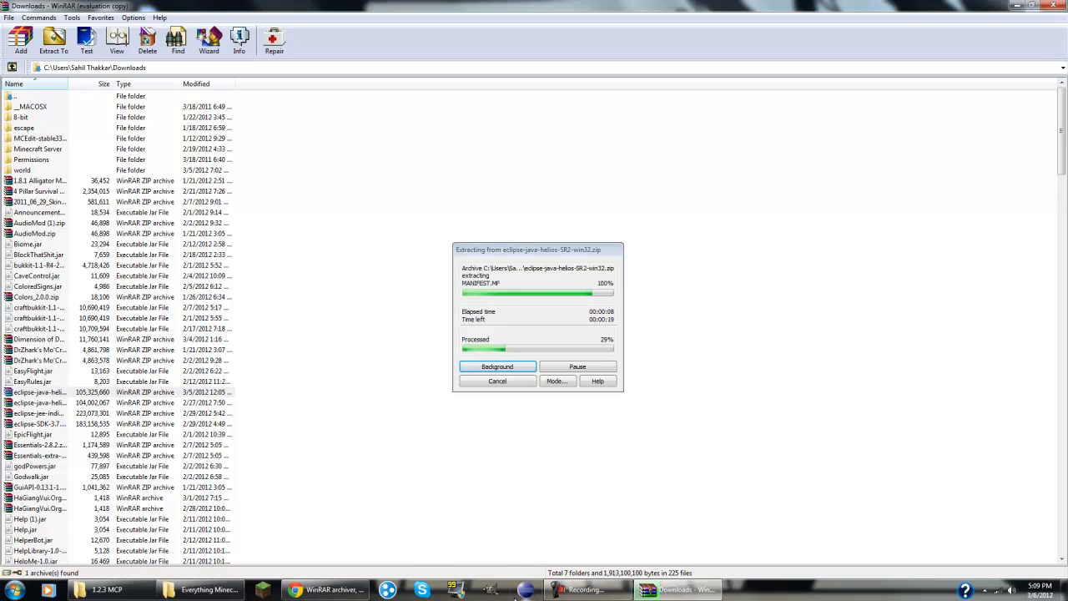
pyautogui.rightClick(589, 591)
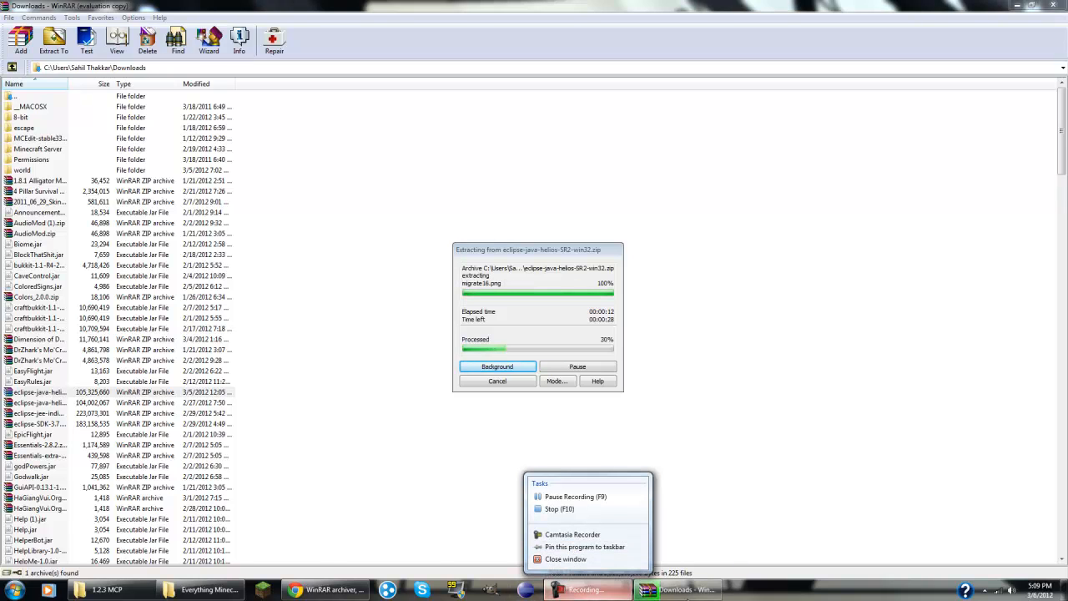
# - Check the extracted contents of the eclipse folder inside Everything Minecraft on the desktop, and close the folder window
pyautogui.click(826, 593)
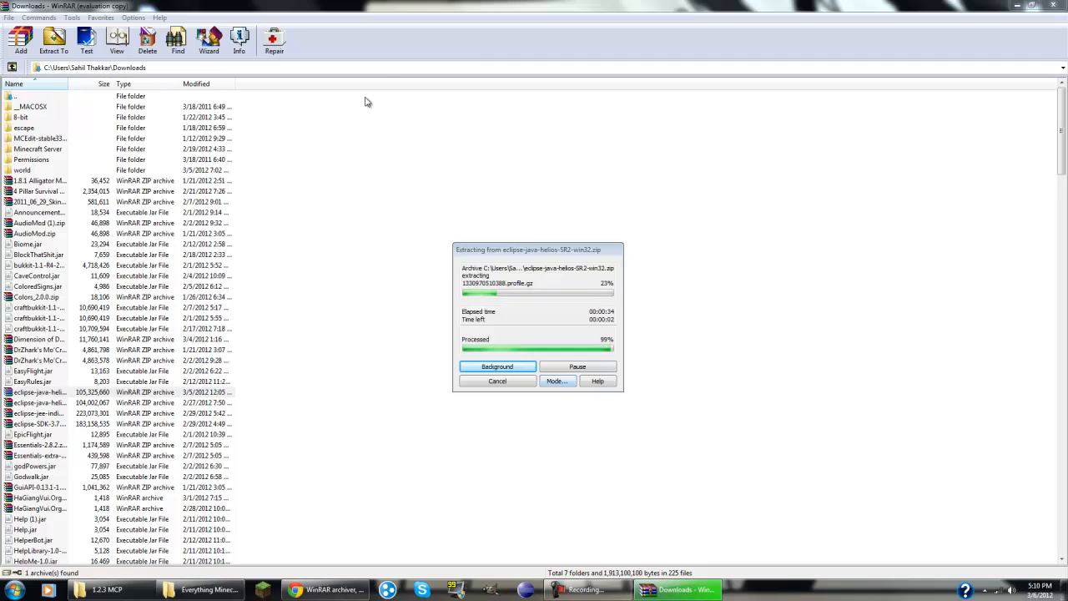
pyautogui.click(1065, 590)
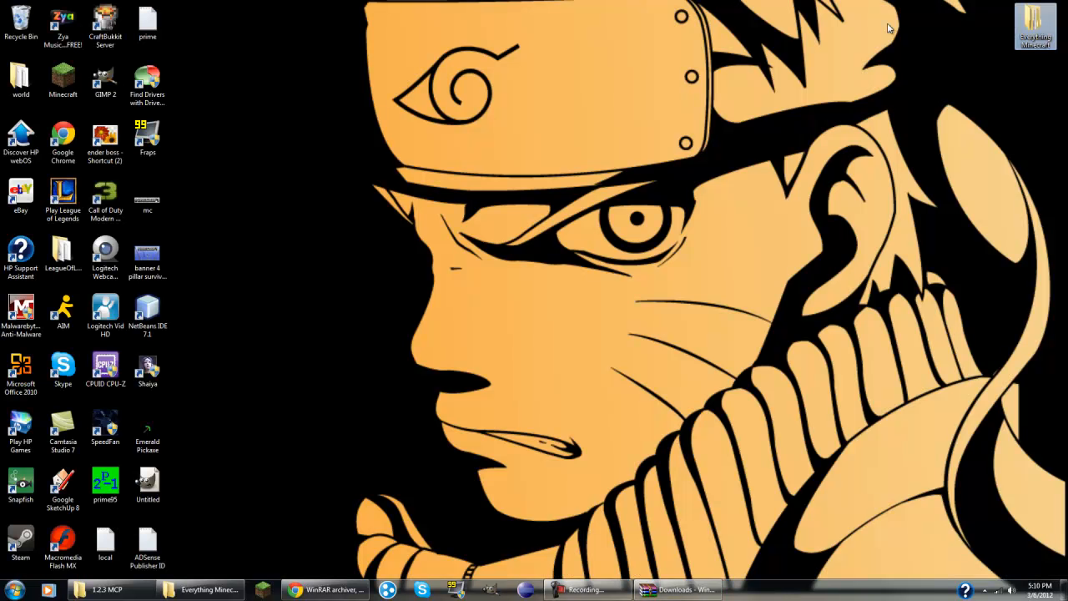
pyautogui.doubleClick(1035, 25)
pyautogui.doubleClick(493, 221)
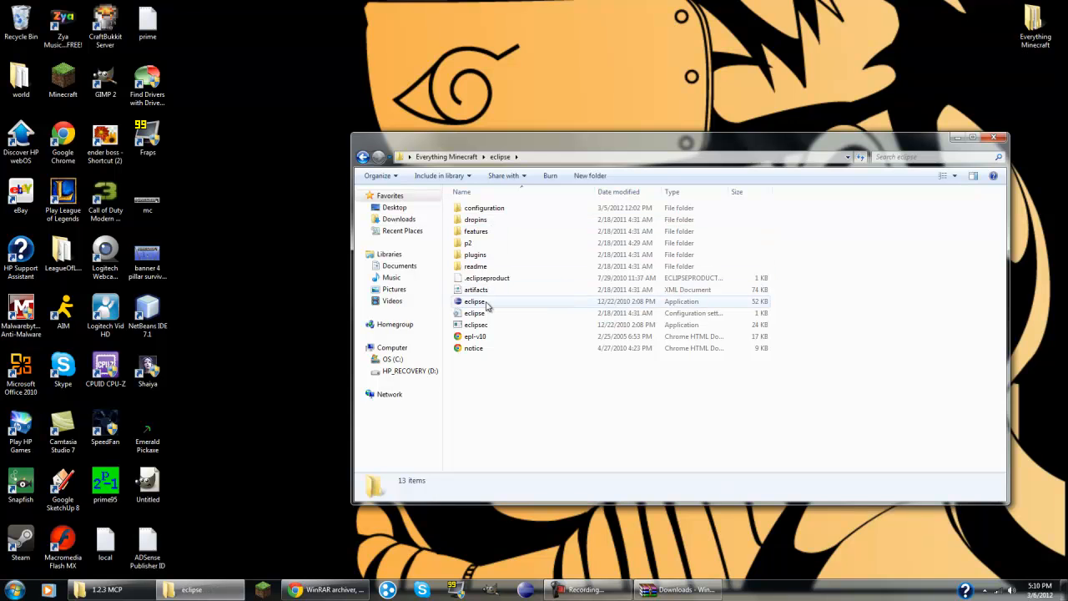
pyautogui.click(987, 138)
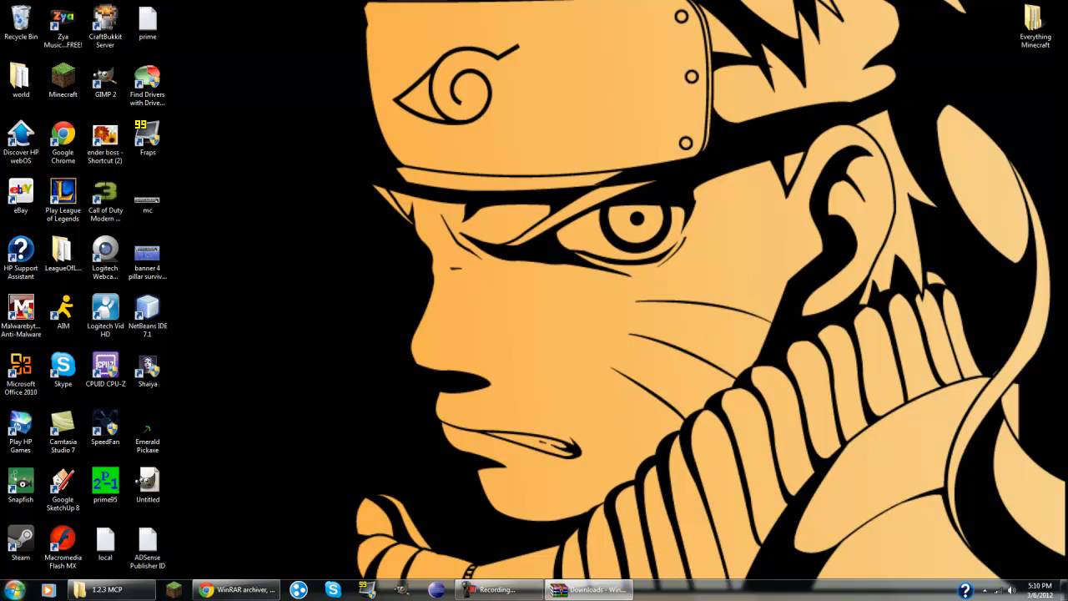
# - Try running cmd and starting Eclipse from its pinned shortcut, and decline deleting the broken shortcut
pyautogui.click(15, 590)
pyautogui.write('cmd')
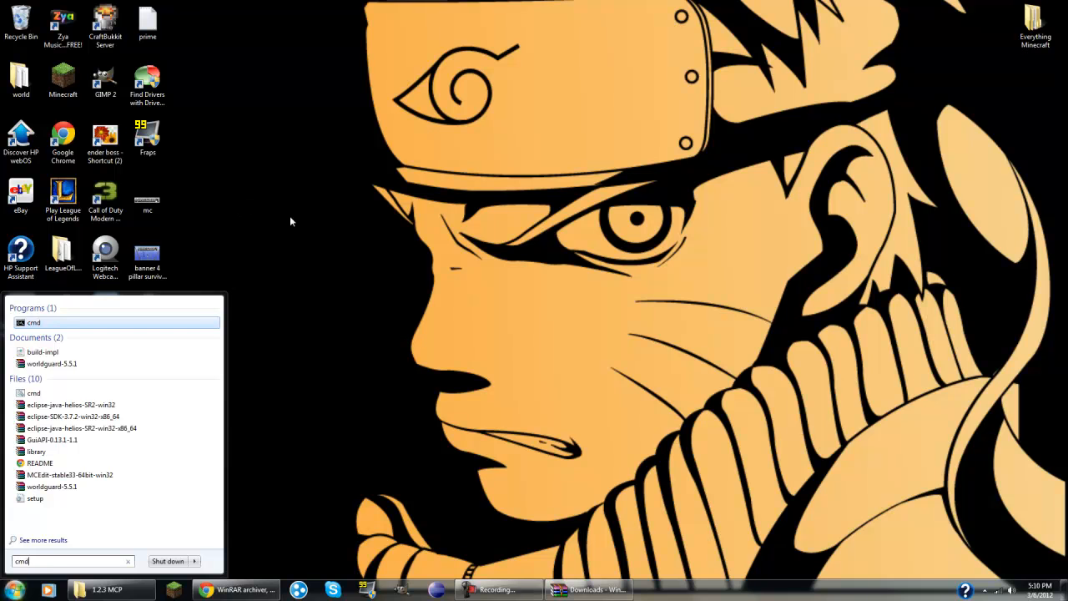
pyautogui.press('Return')
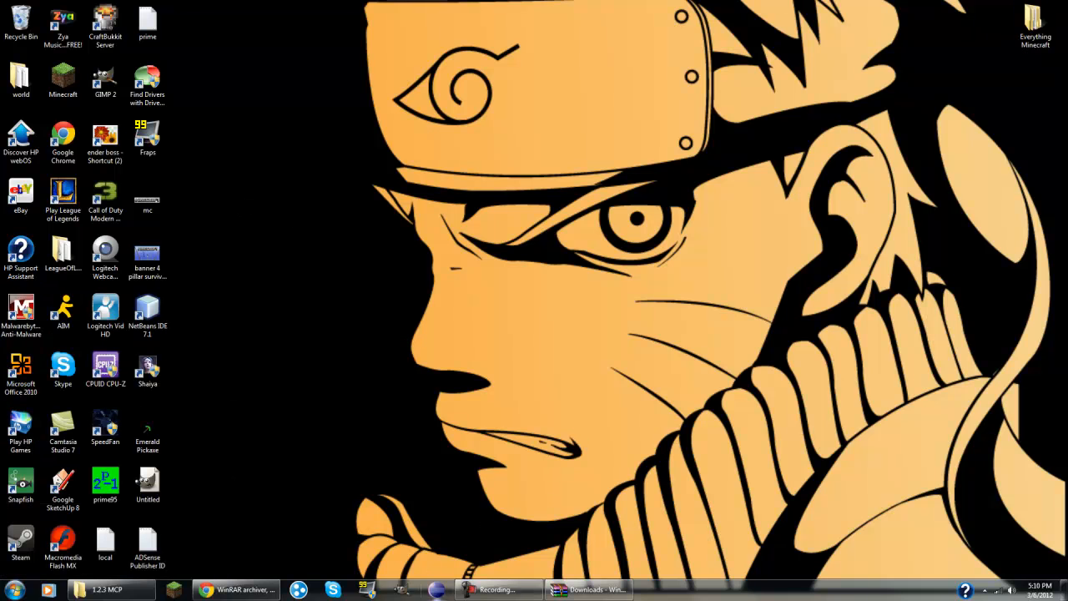
pyautogui.click(435, 589)
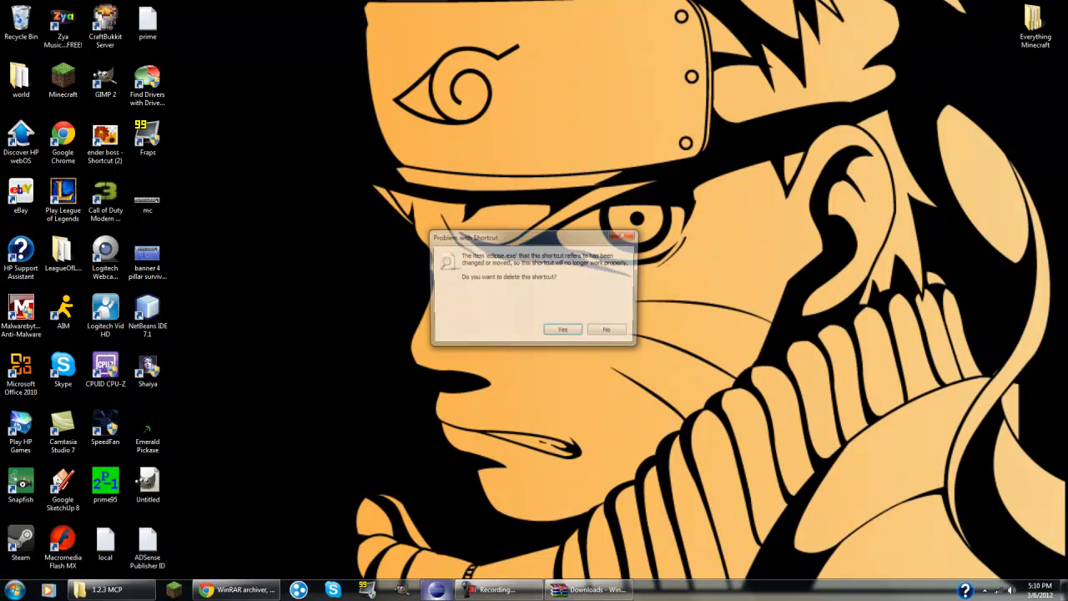
pyautogui.click(601, 334)
# - Launch the eclipse application from the eclipse folder in Everything Minecraft and pin it to the taskbar
pyautogui.doubleClick(1035, 25)
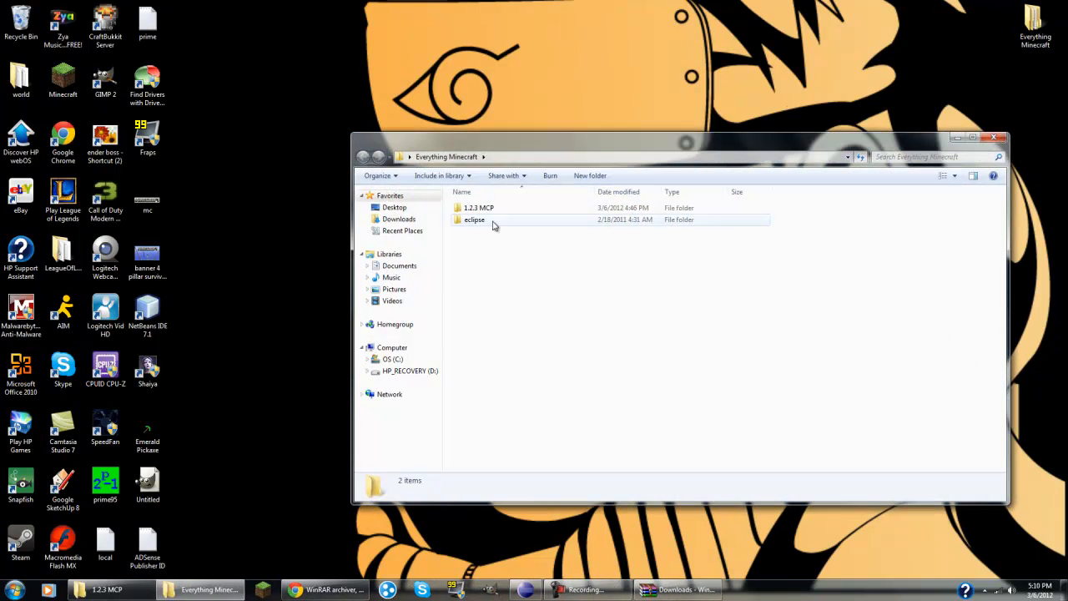
pyautogui.doubleClick(492, 222)
pyautogui.doubleClick(483, 301)
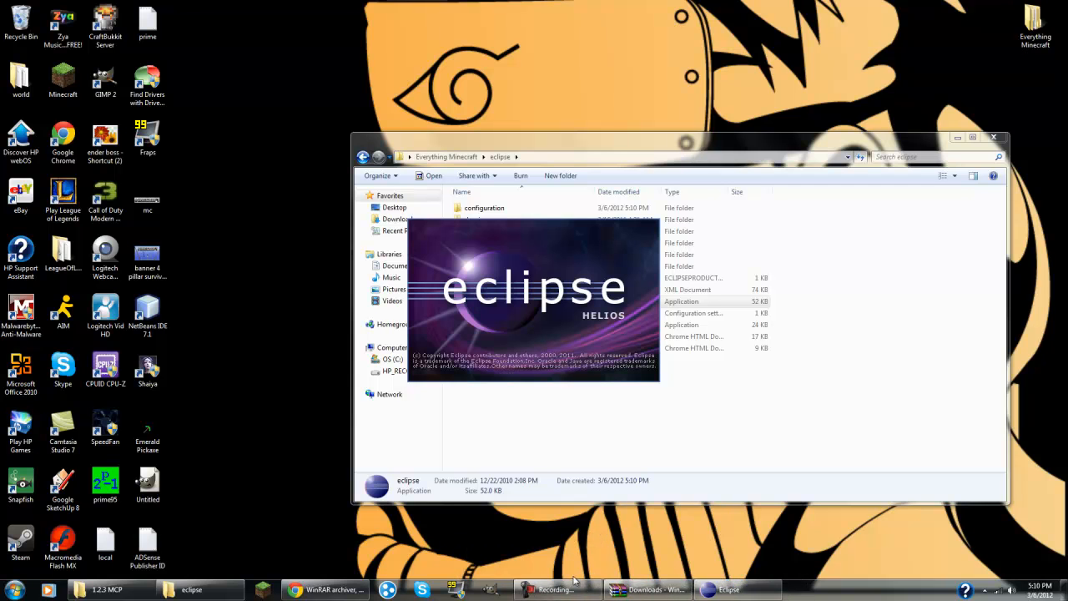
pyautogui.rightClick(746, 591)
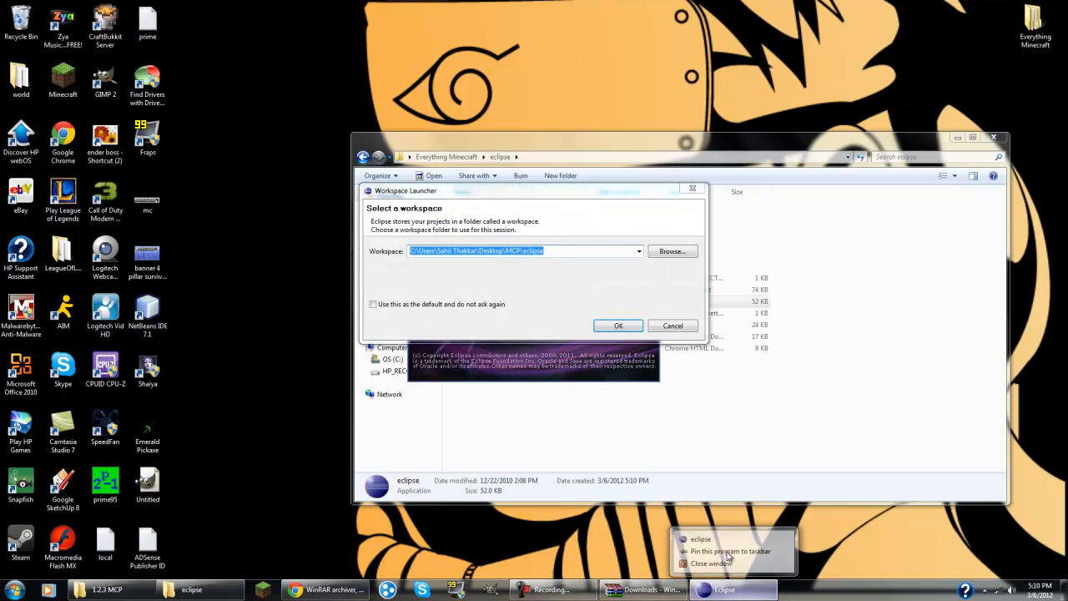
pyautogui.click(728, 553)
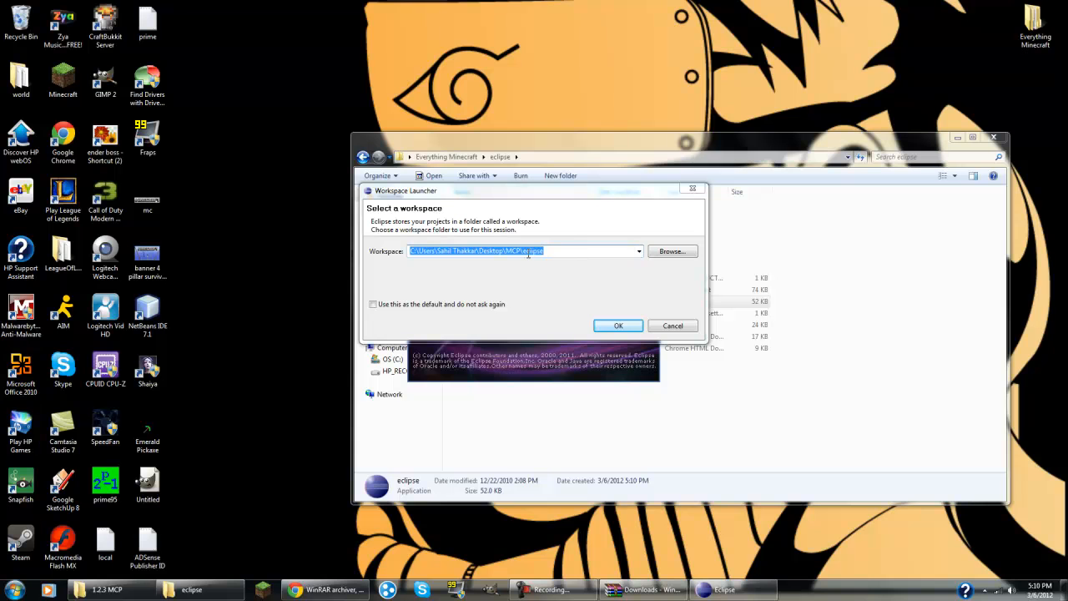
# - Cancel the Eclipse workspace selection and close the WinRAR Downloads window and the eclipse folder window
pyautogui.click(993, 137)
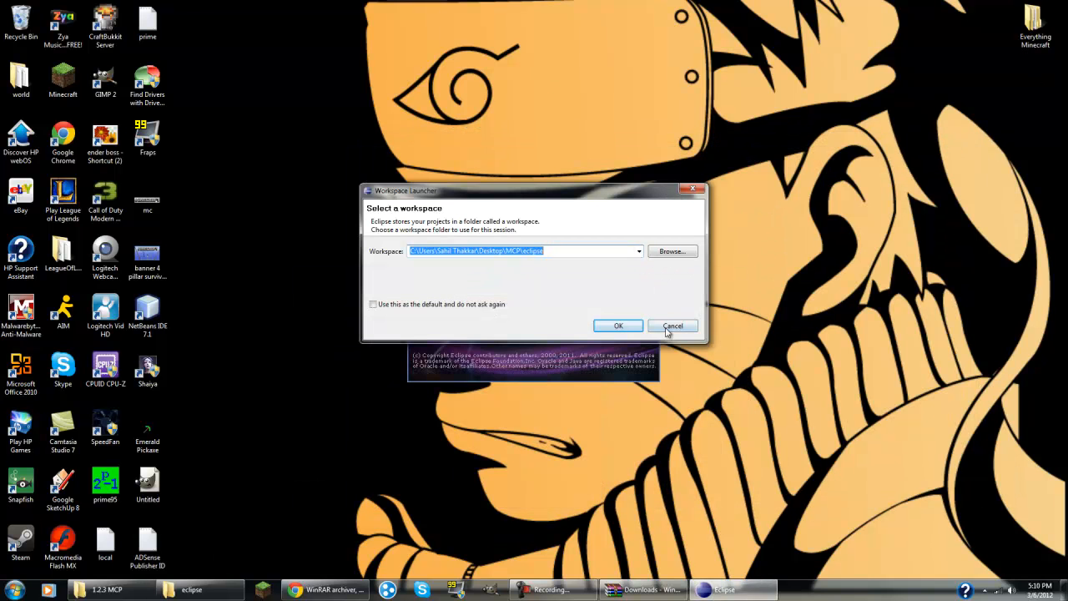
pyautogui.click(670, 326)
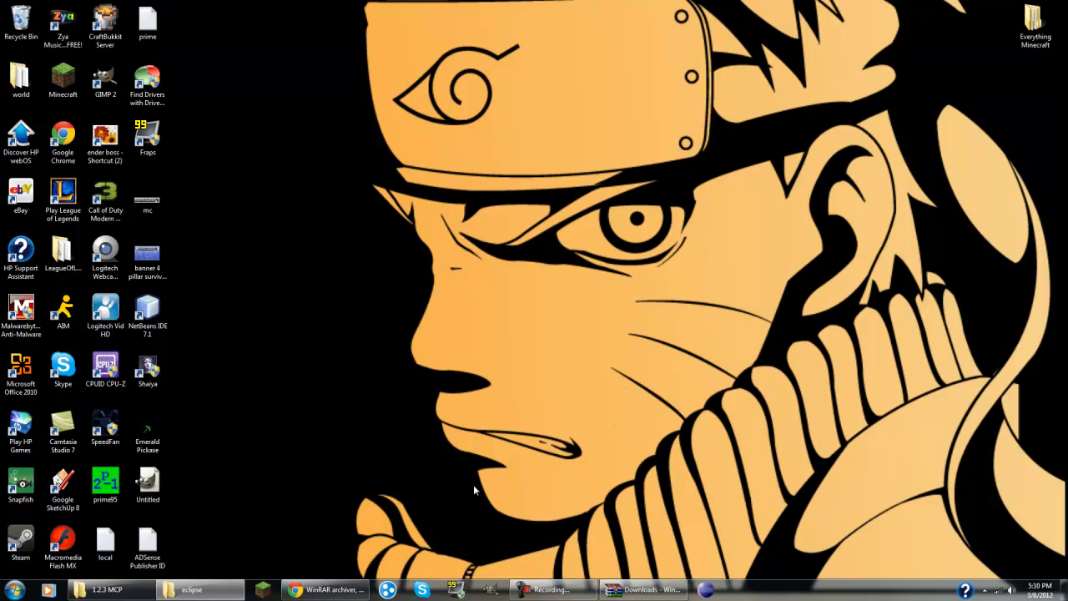
pyautogui.click(643, 590)
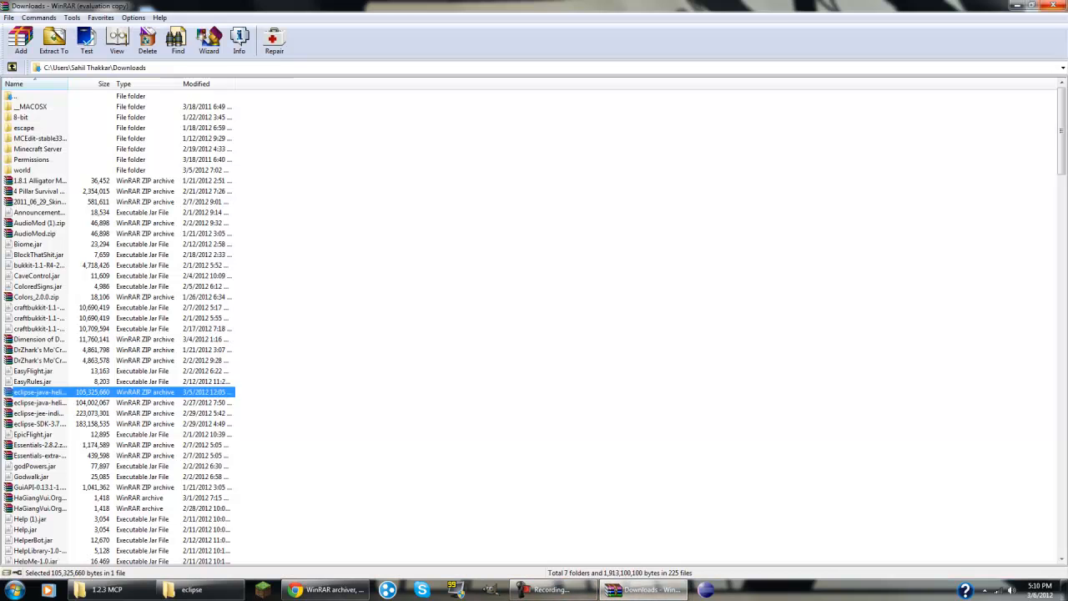
pyautogui.click(1064, 6)
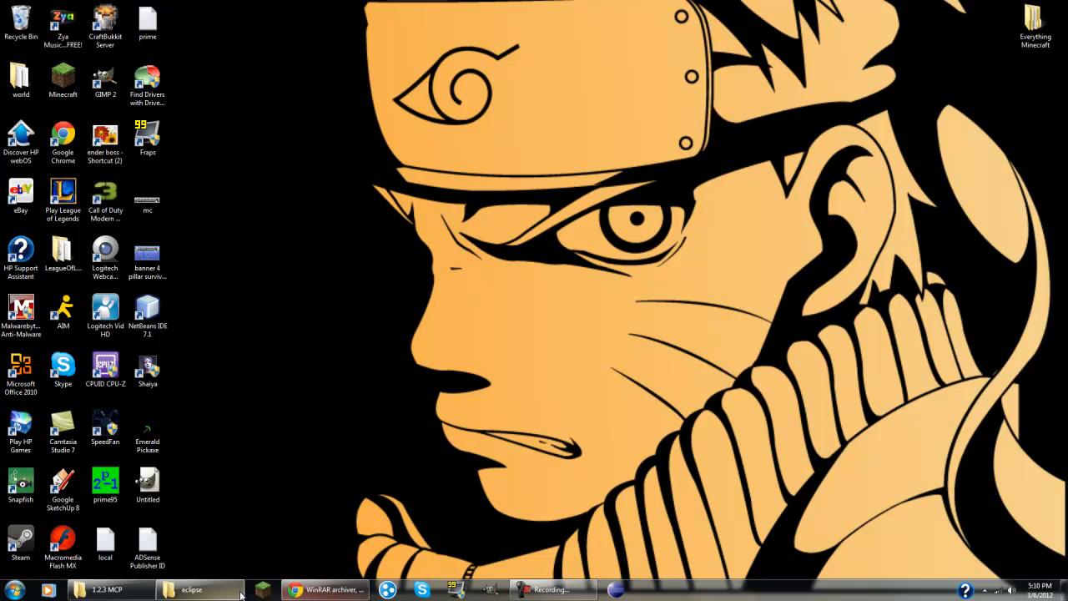
pyautogui.click(190, 589)
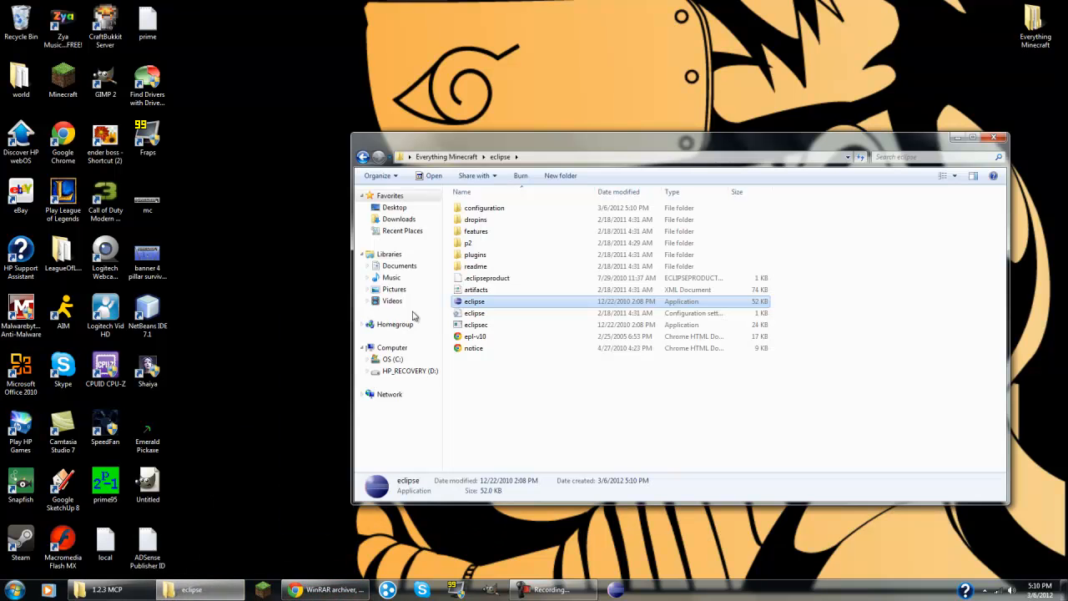
pyautogui.click(993, 137)
# - Close the Java, Eclipse, WinRAR, MCP Releases and Risugami's Mods pages in Chrome and quit the browser
pyautogui.click(236, 590)
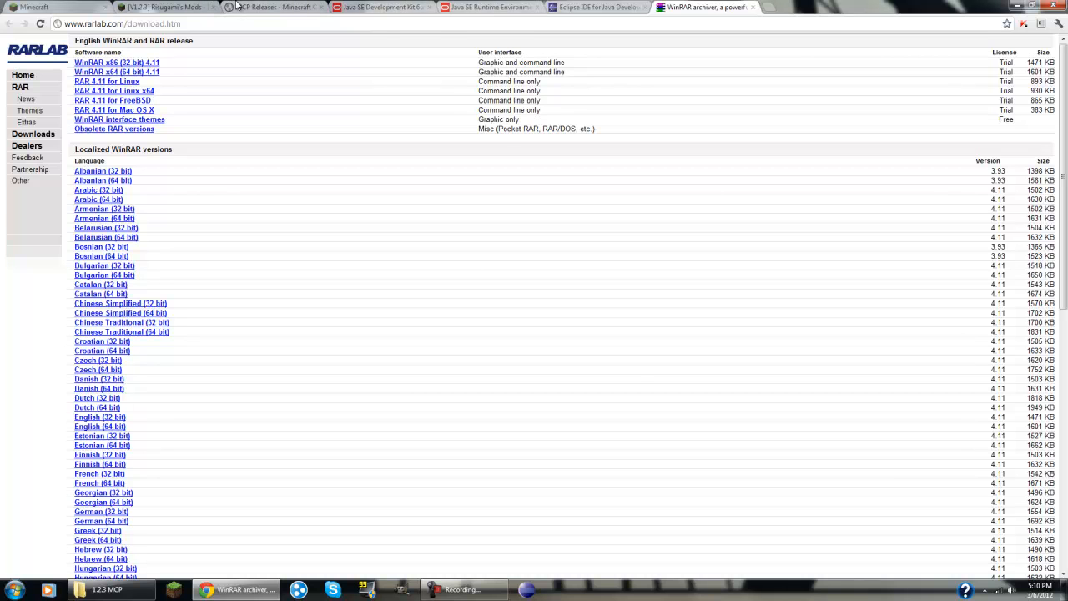
pyautogui.click(422, 10)
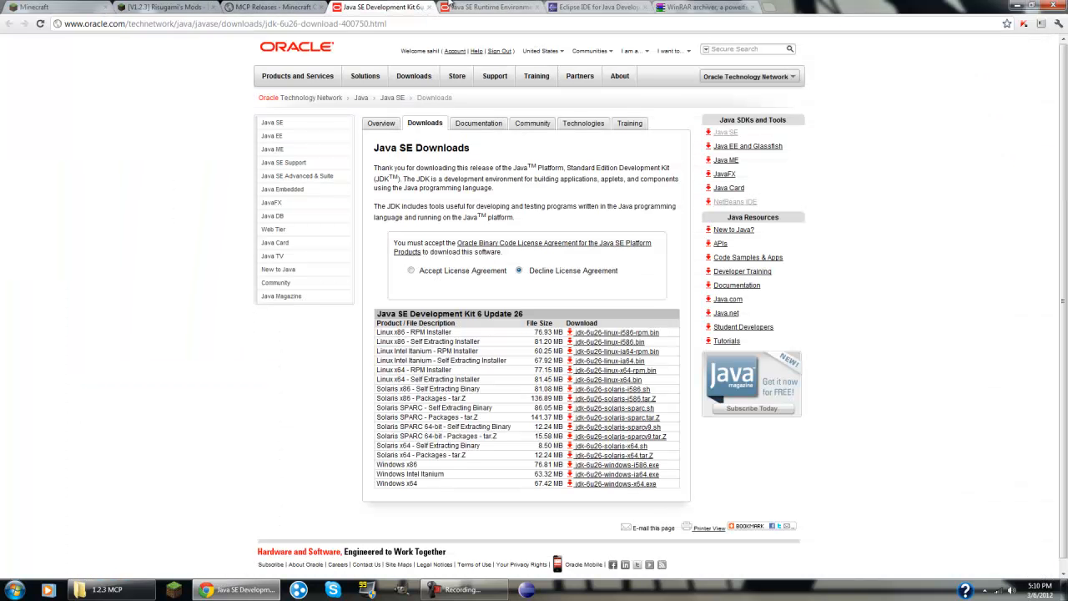
pyautogui.click(431, 9)
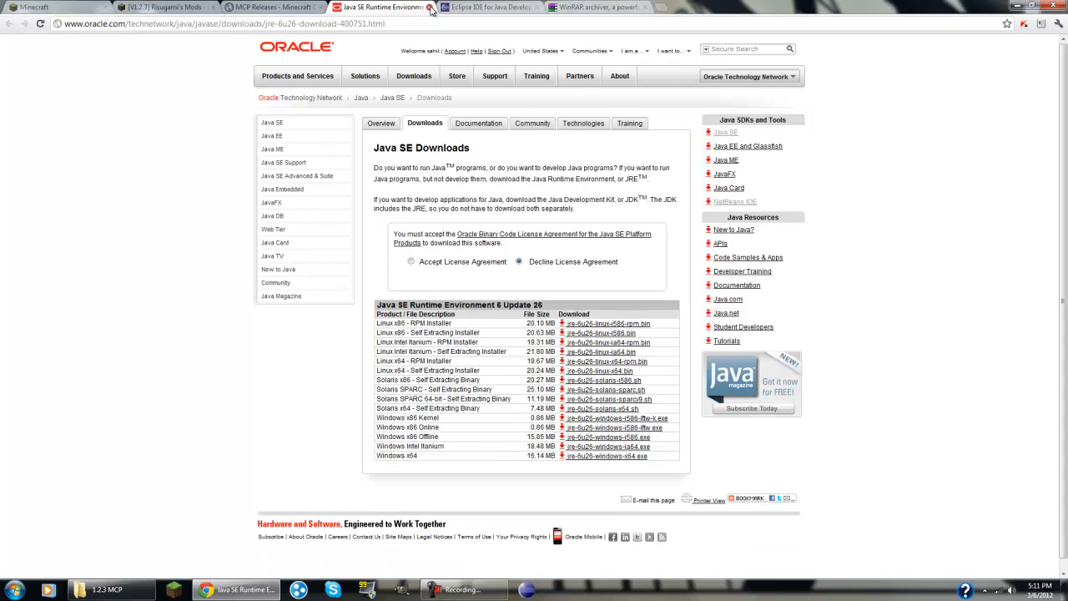
pyautogui.click(431, 8)
pyautogui.click(431, 8)
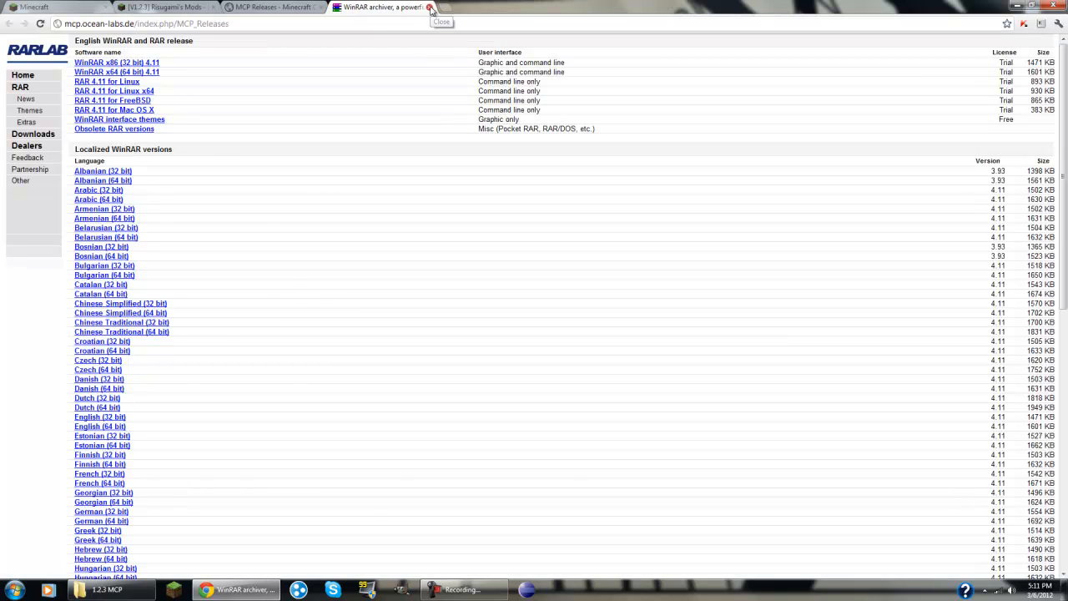
pyautogui.click(430, 8)
pyautogui.click(175, 6)
pyautogui.click(240, 7)
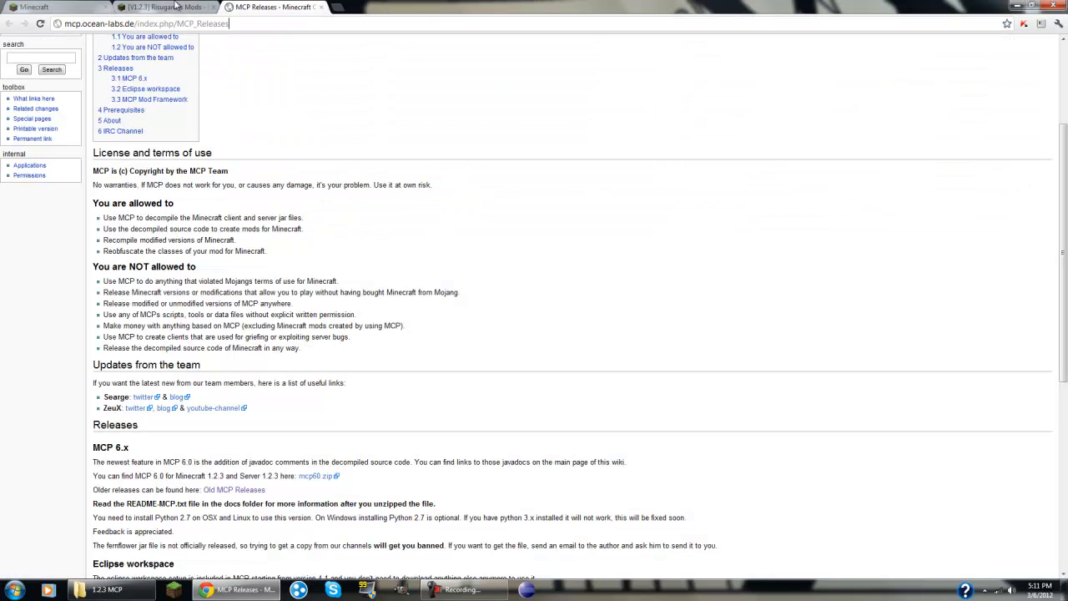
pyautogui.click(213, 8)
pyautogui.click(214, 9)
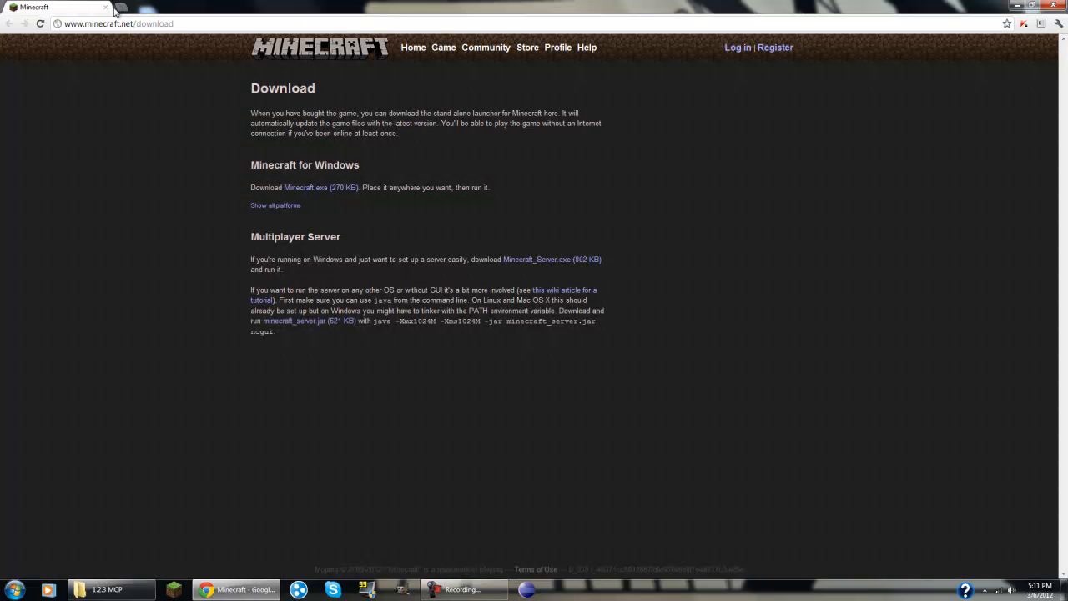
pyautogui.click(1053, 5)
# - Find and open the mcp60 archive and extract all of its folders and files into the 1.2.3 MCP folder
pyautogui.click(15, 590)
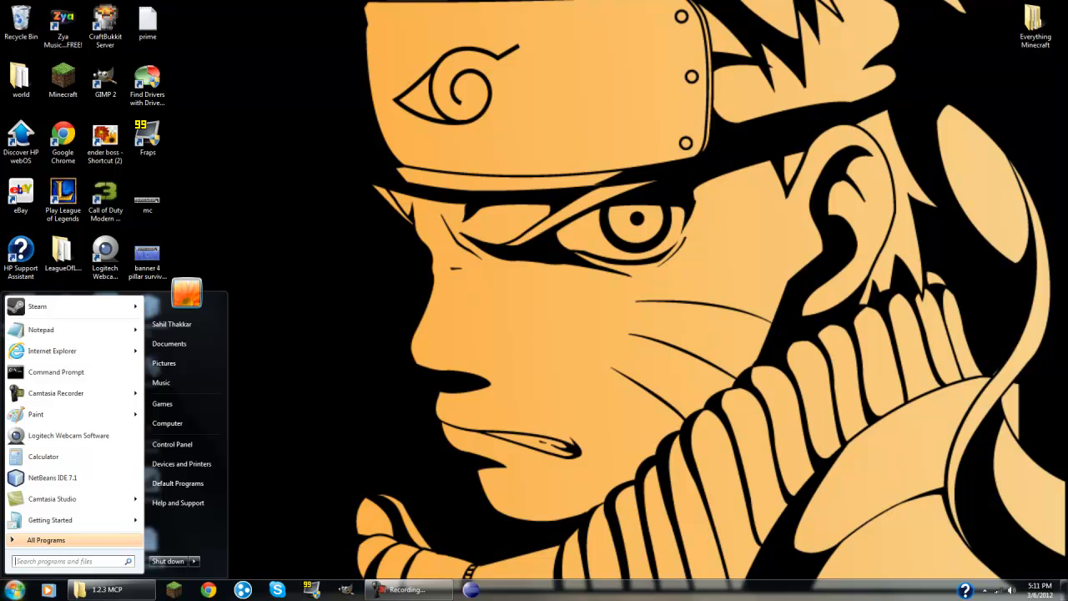
pyautogui.write('mcp')
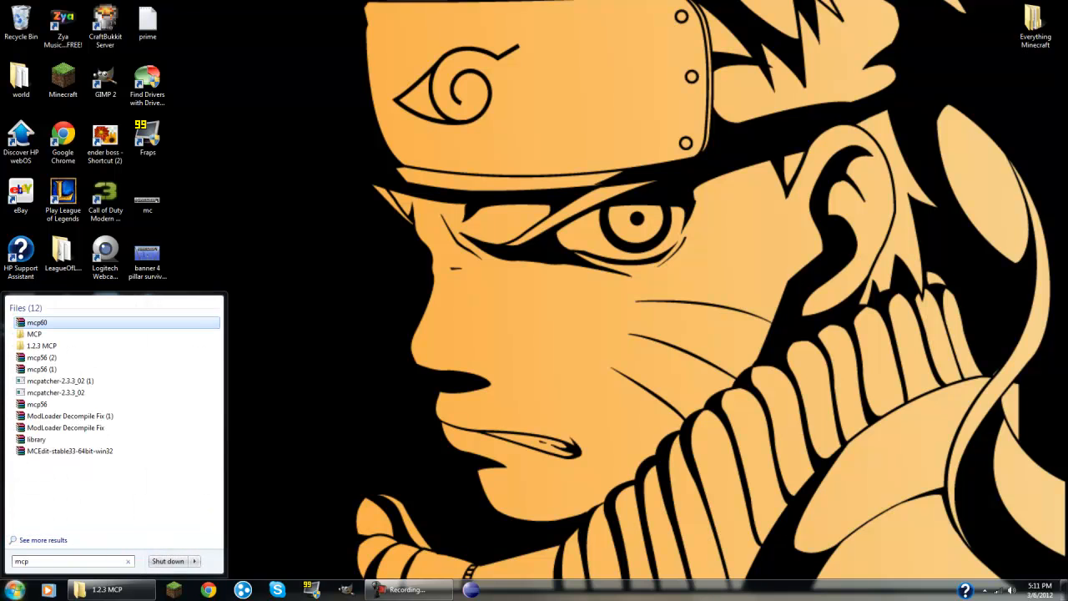
pyautogui.press('Return')
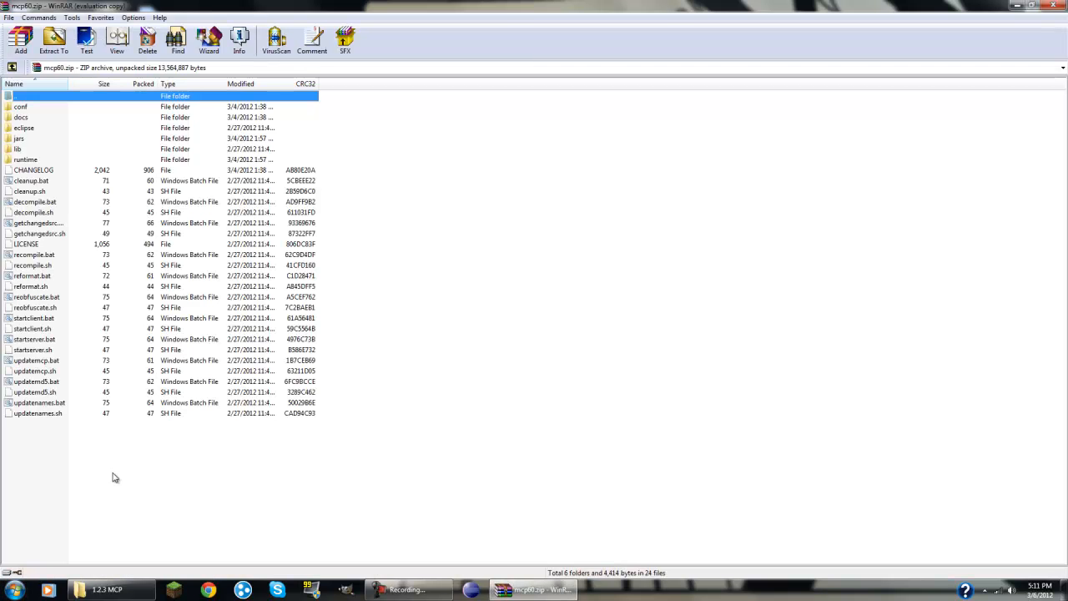
pyautogui.press('Escape')
pyautogui.moveTo(249, 474); pyautogui.dragTo(138, 102)
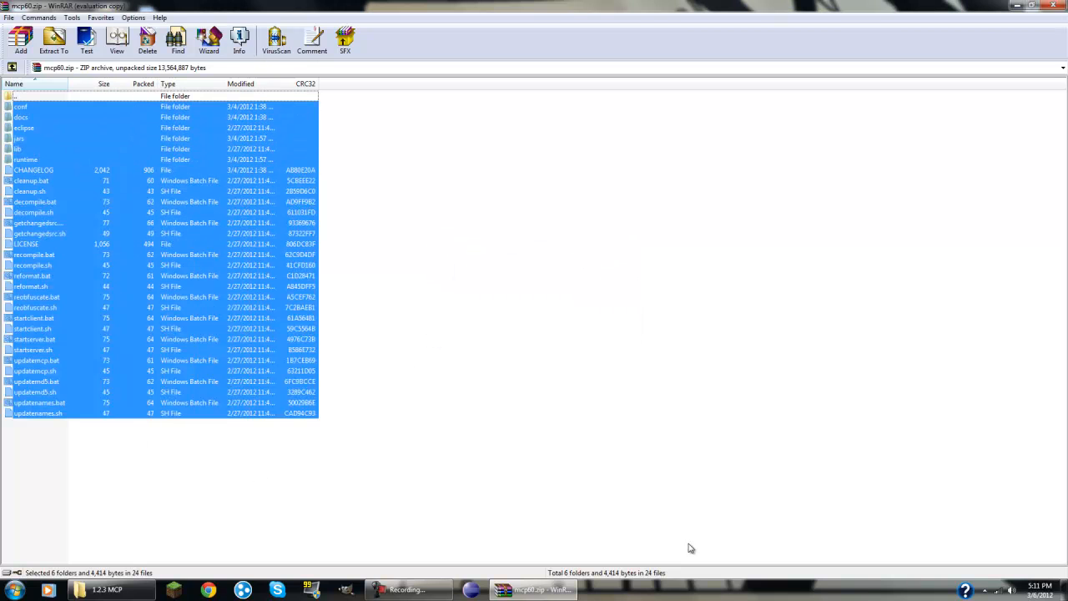
pyautogui.moveTo(197, 294); pyautogui.dragTo(130, 10)
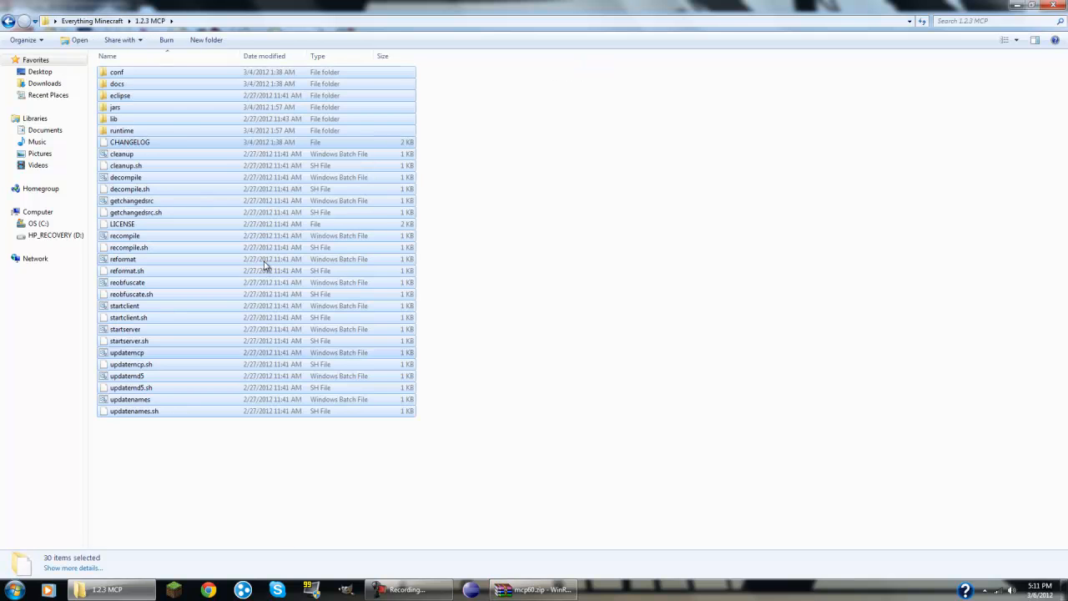
pyautogui.click(611, 301)
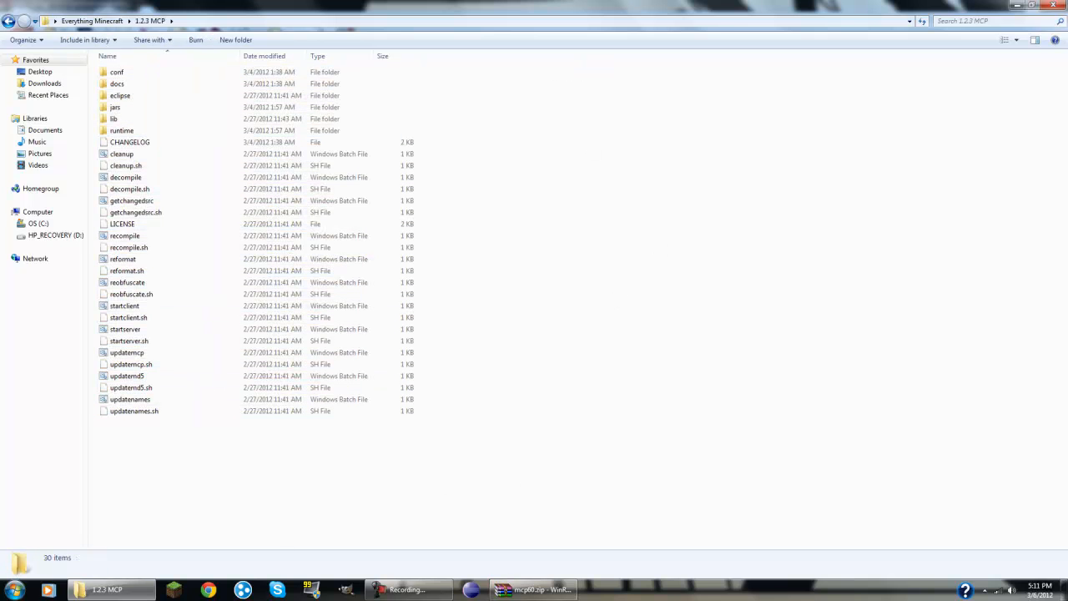
# - Search the computer for modloader, open the ModLoader (9) archive and dismiss the WinRAR licence reminder
pyautogui.click(14, 590)
pyautogui.write('modloader')
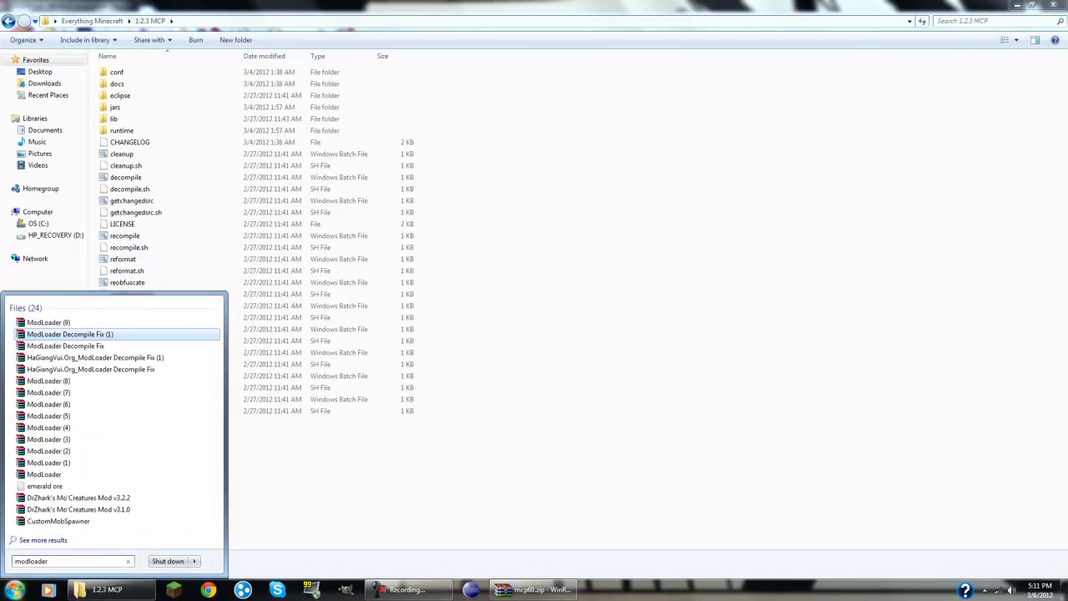
pyautogui.press('Up')
pyautogui.press('Return')
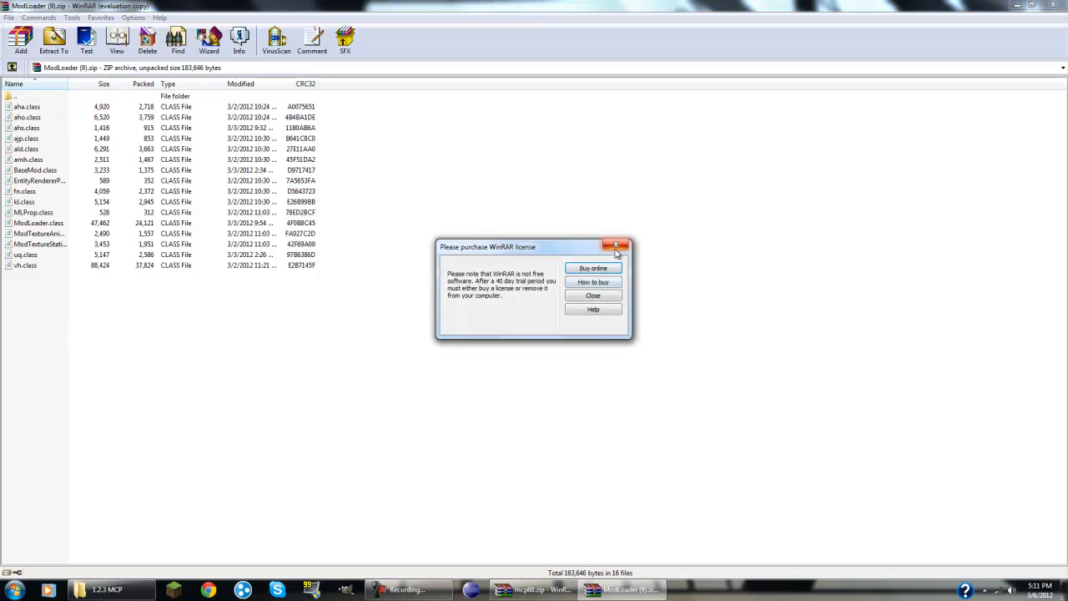
pyautogui.click(604, 235)
# - View MLProp.class from the ModLoader archive in Notepad, close it and clear the file selection
pyautogui.doubleClick(25, 214)
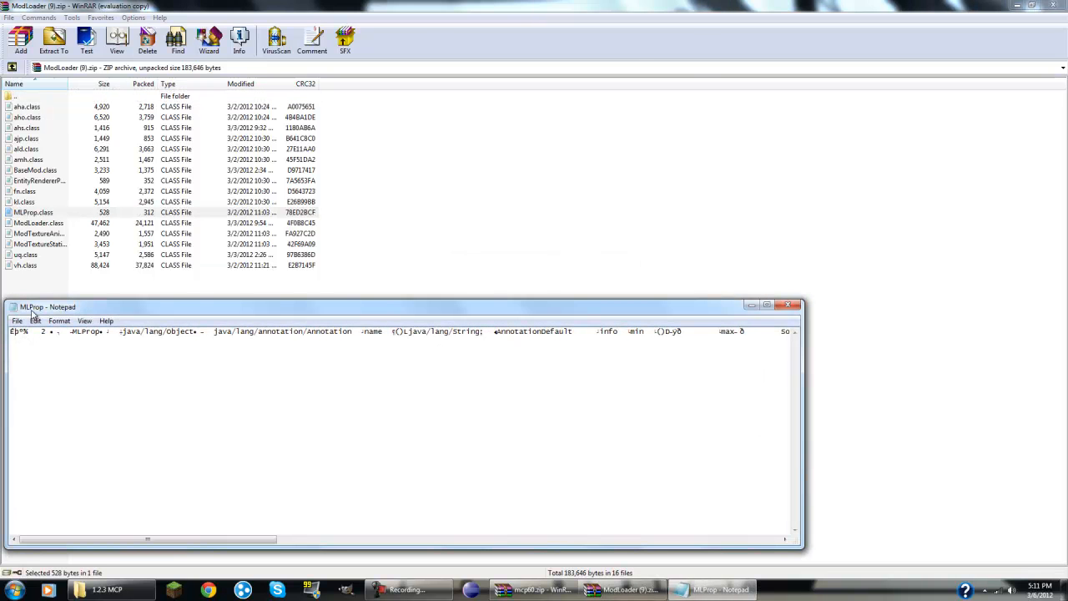
pyautogui.click(787, 306)
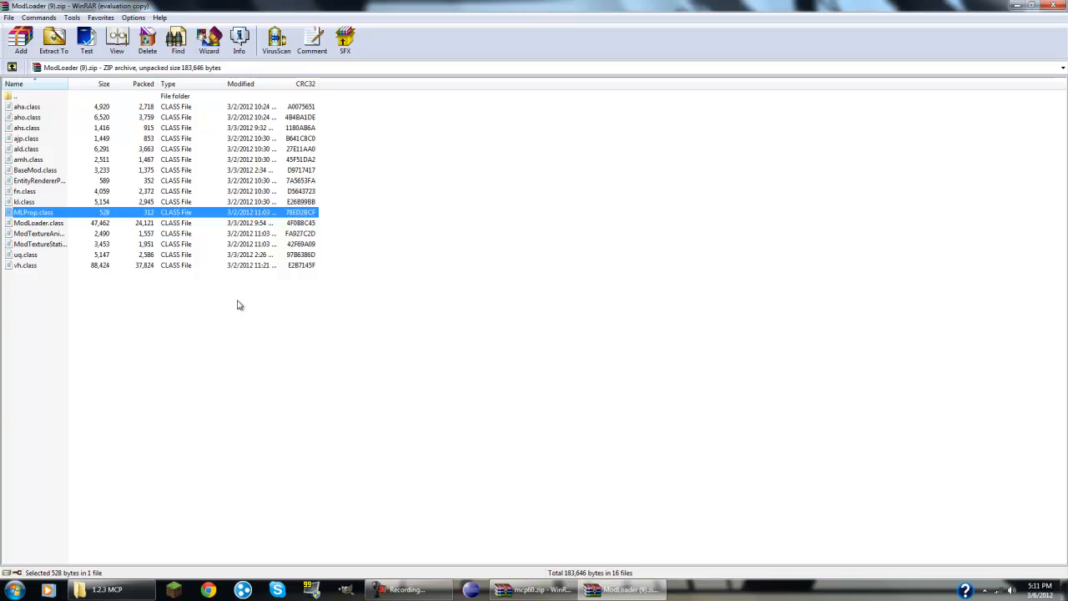
pyautogui.click(132, 327)
# - Clear the selection in the mcp60 archive, search the computer for .minecraft and open that folder
pyautogui.click(534, 589)
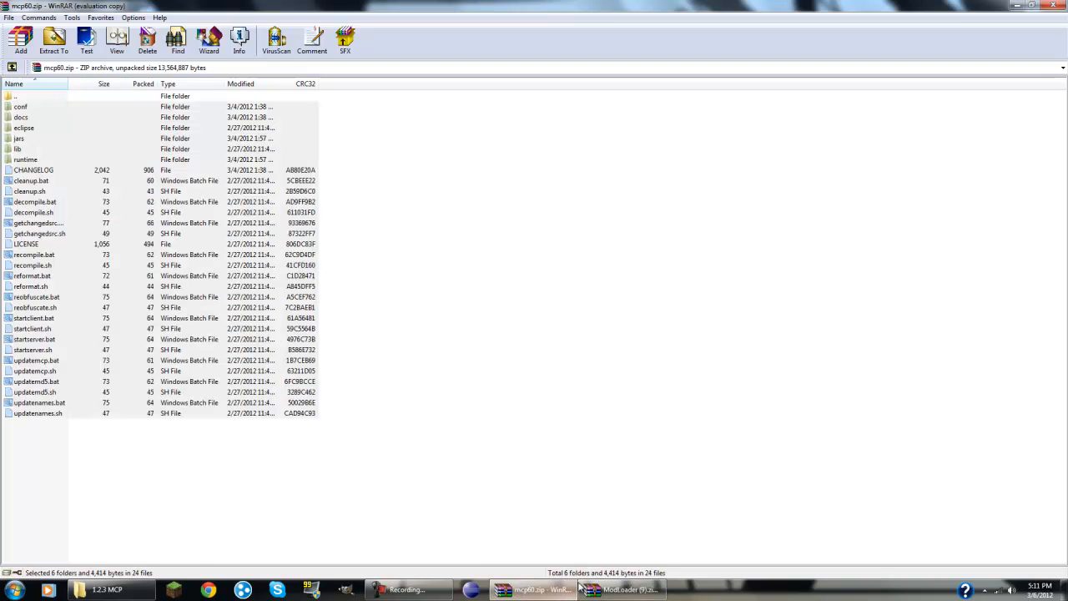
pyautogui.click(468, 215)
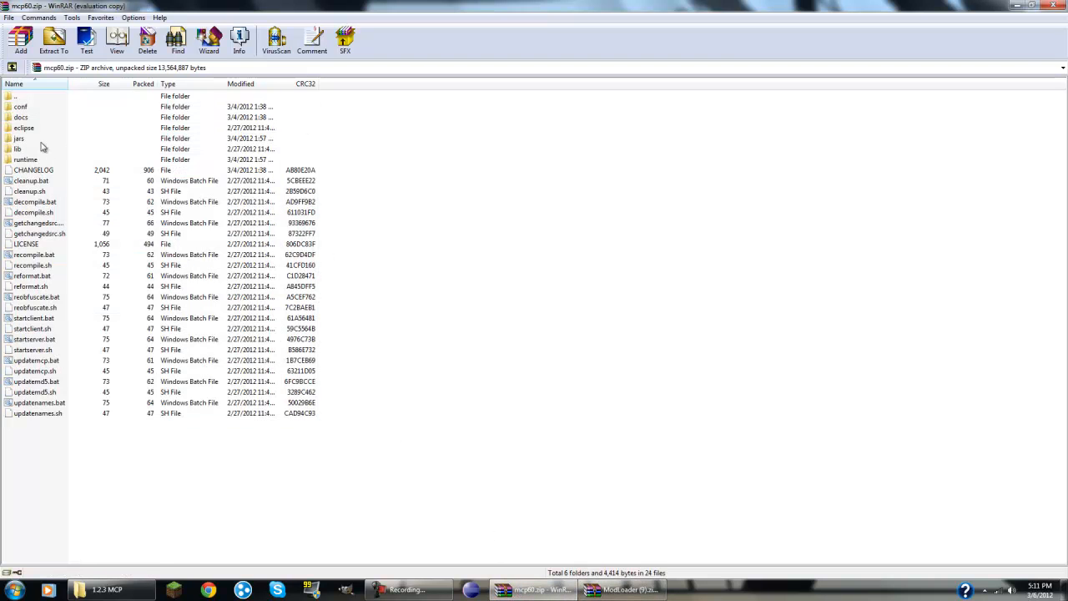
pyautogui.click(15, 589)
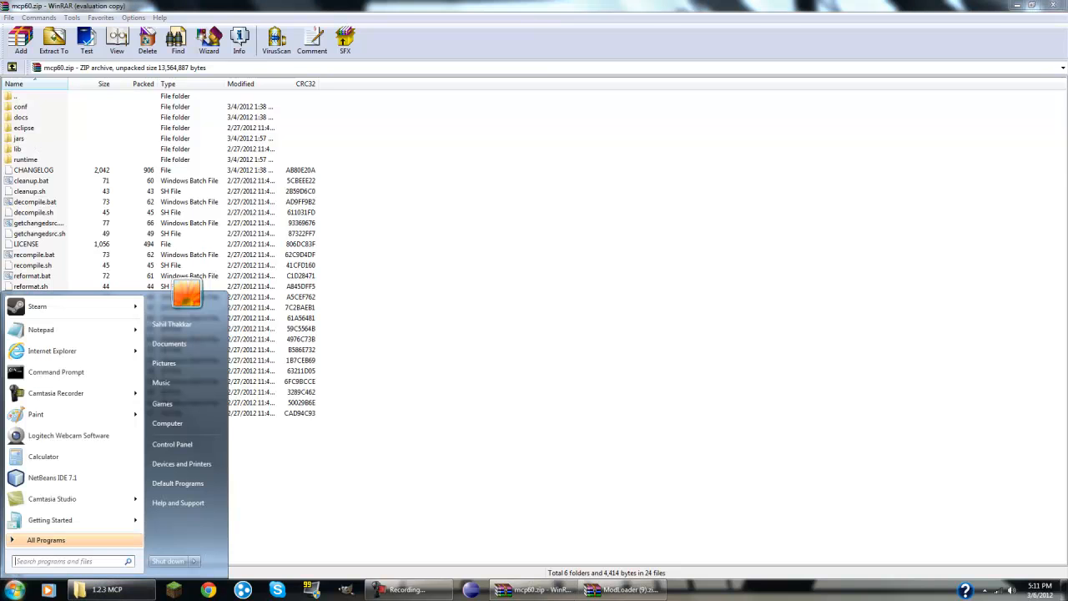
pyautogui.write('.minecraft')
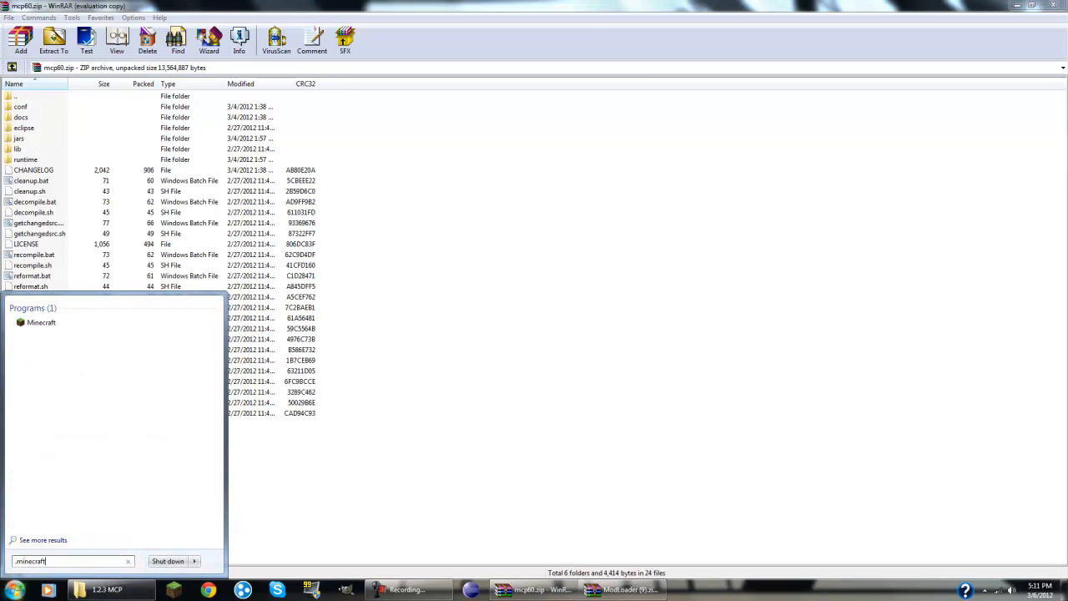
pyautogui.press('Down')
pyautogui.press('Down')
pyautogui.press('Down')
pyautogui.press('Down')
pyautogui.press('Down')
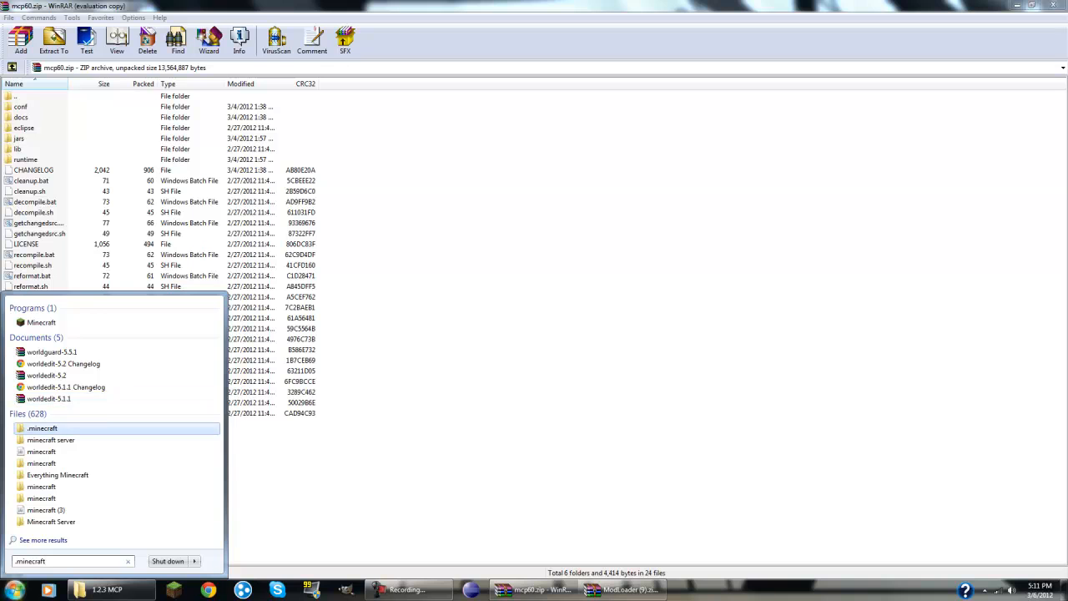
pyautogui.press('Return')
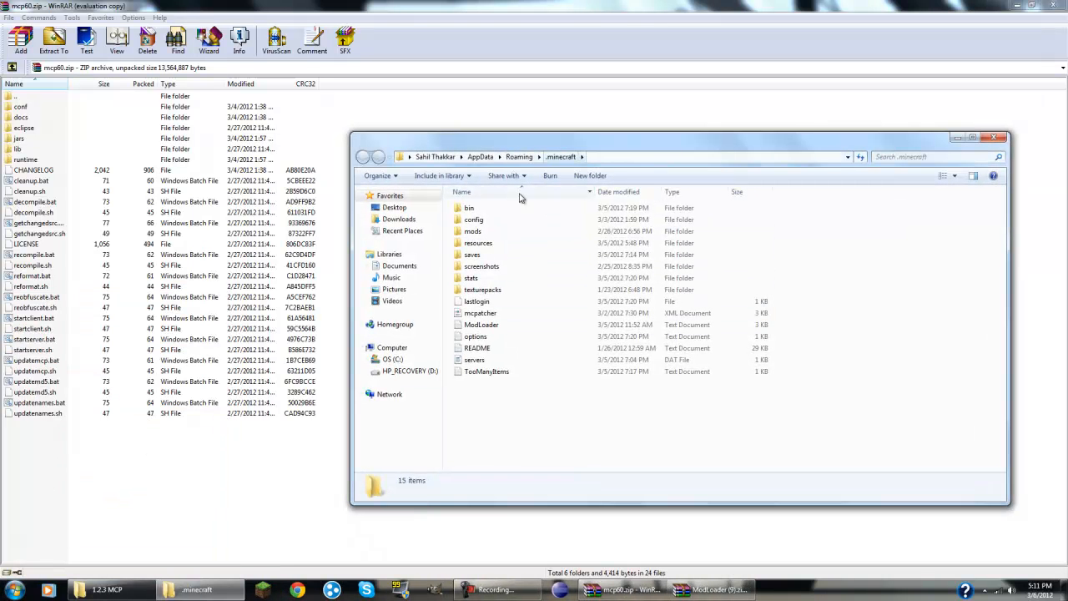
# - Look inside the bin folder of .minecraft, return to the parent folder and point out the resources and bin folders
pyautogui.doubleClick(526, 209)
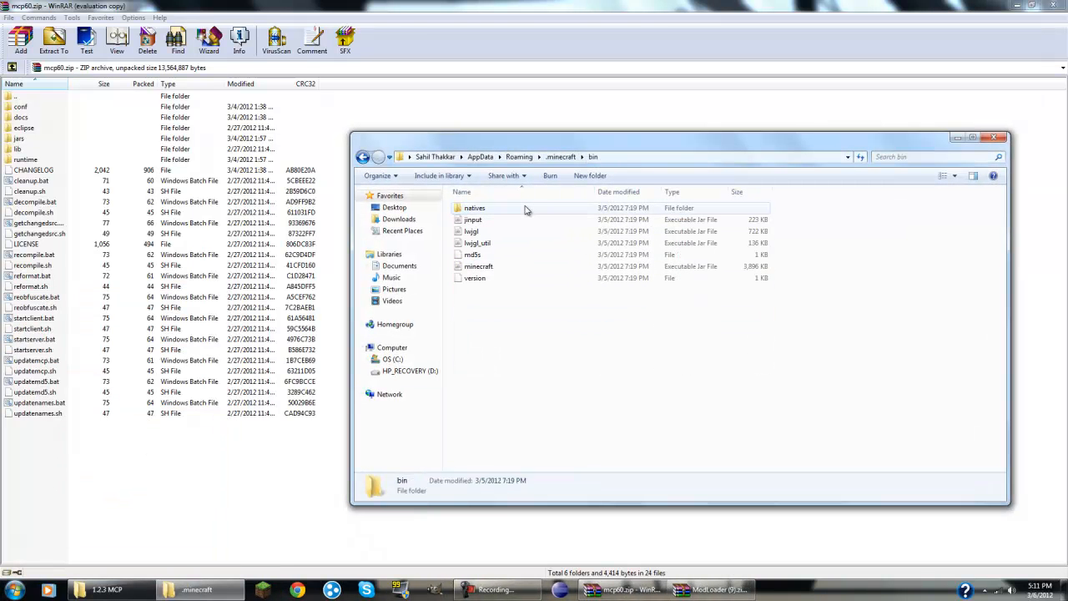
pyautogui.click(363, 157)
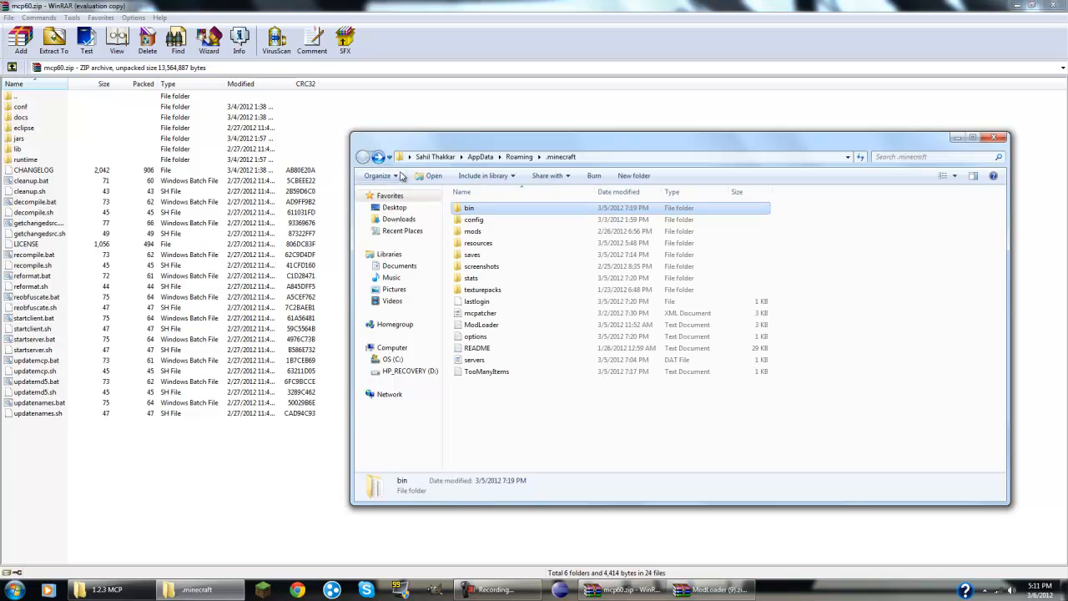
pyautogui.click(488, 245)
pyautogui.click(476, 213)
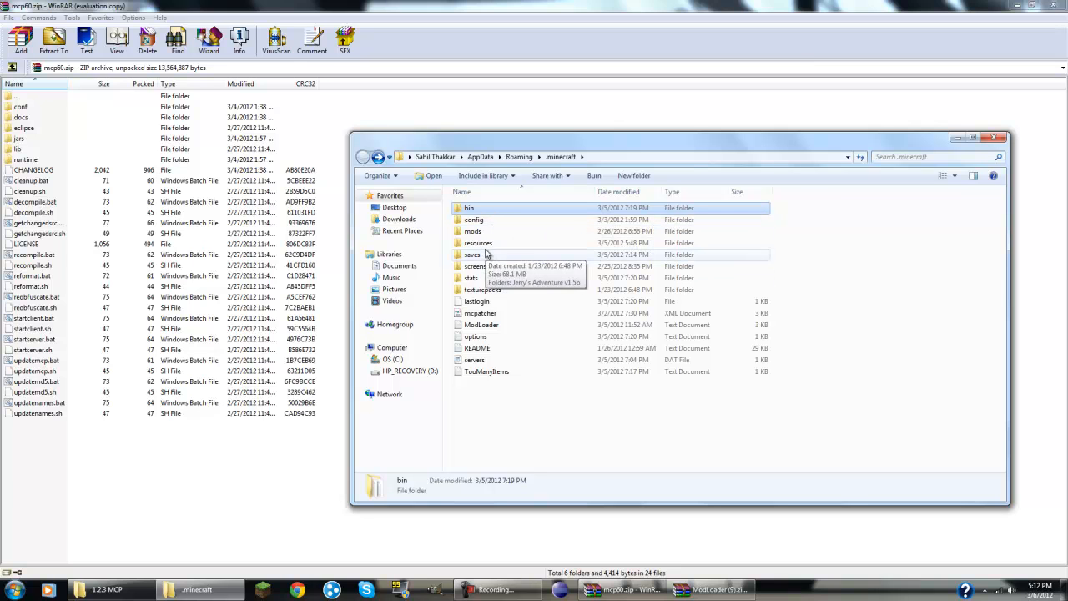
# - Move the resources folder from .minecraft into the jars folder of 1.2.3 MCP and open jars
pyautogui.doubleClick(24, 139)
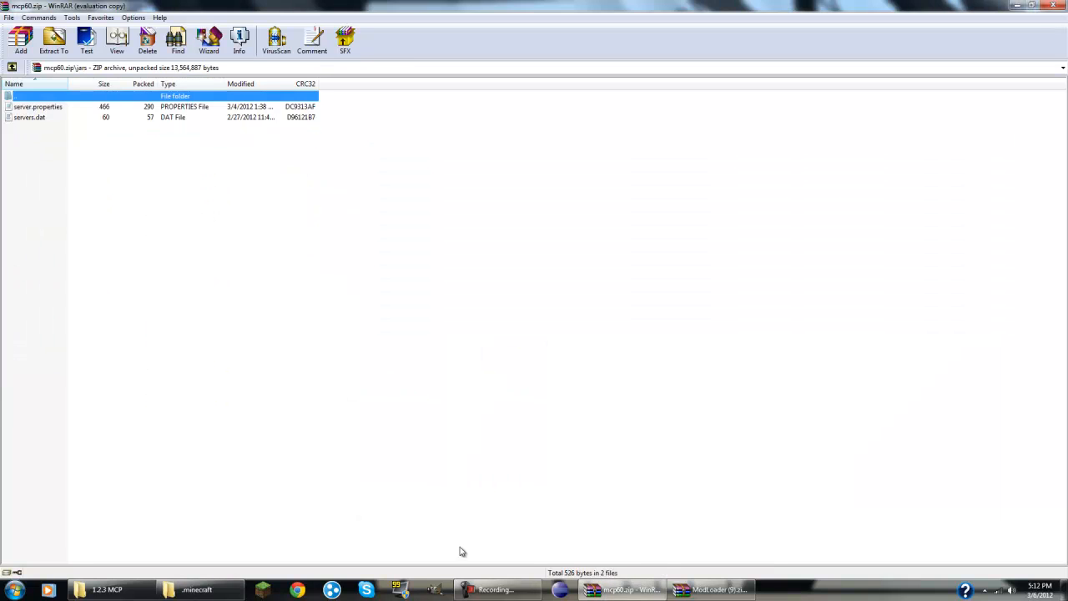
pyautogui.click(714, 590)
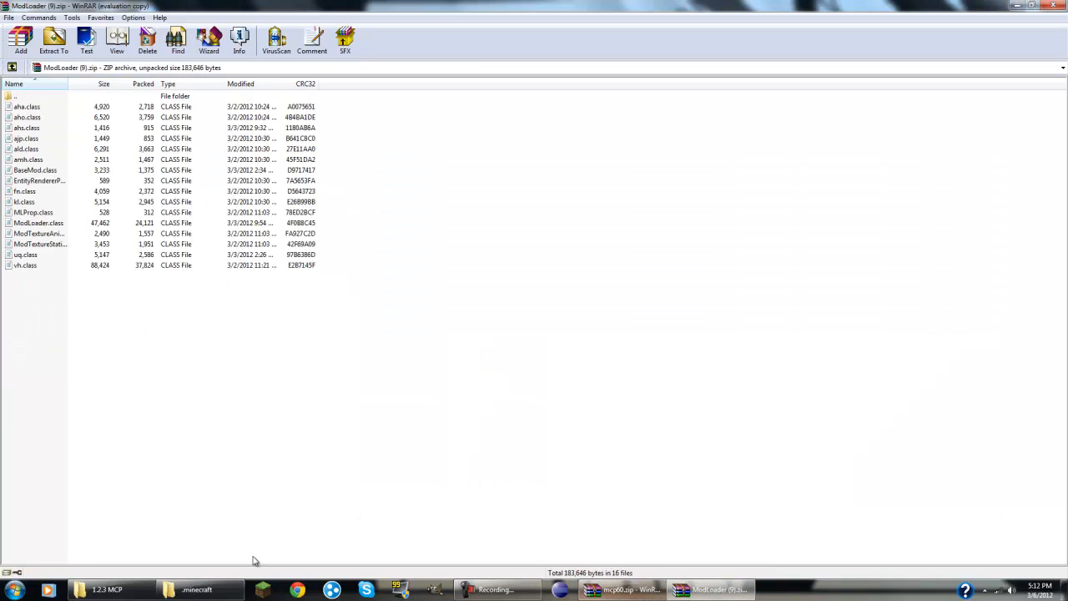
pyautogui.click(197, 589)
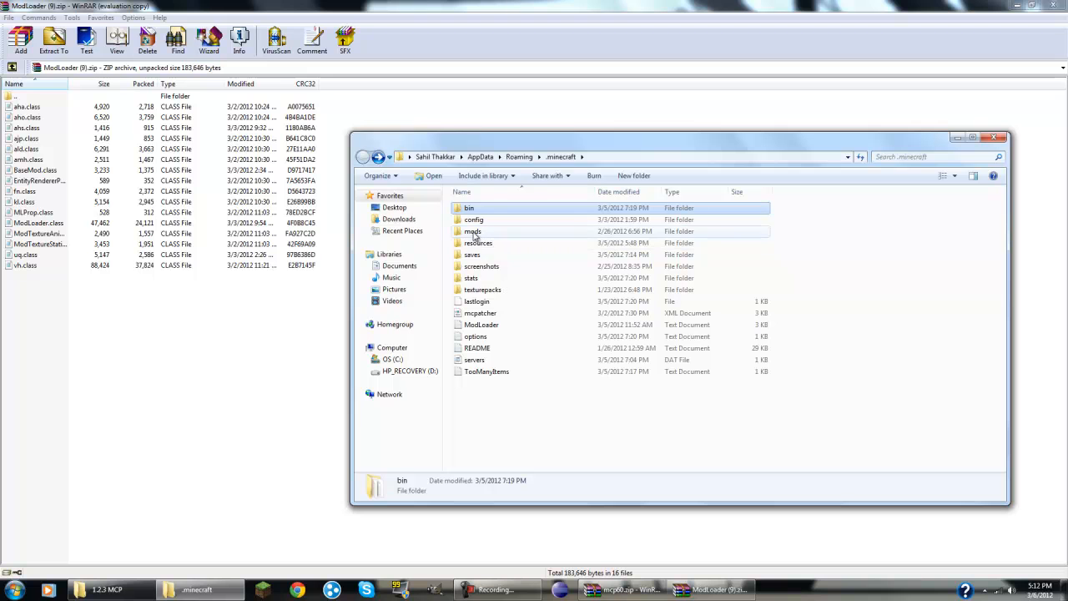
pyautogui.moveTo(478, 243); pyautogui.dragTo(198, 106)
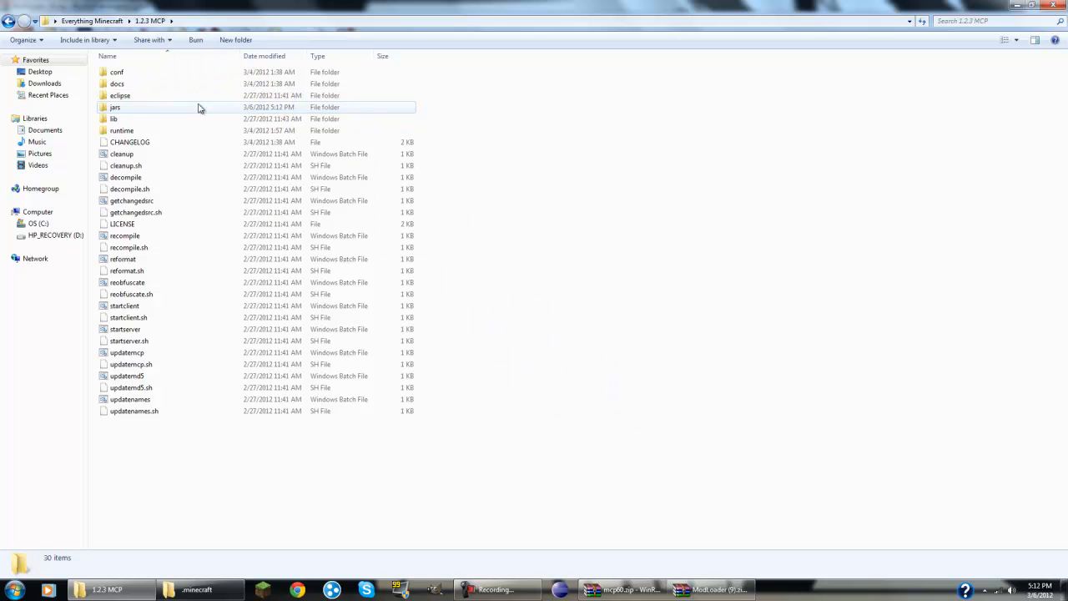
pyautogui.doubleClick(197, 106)
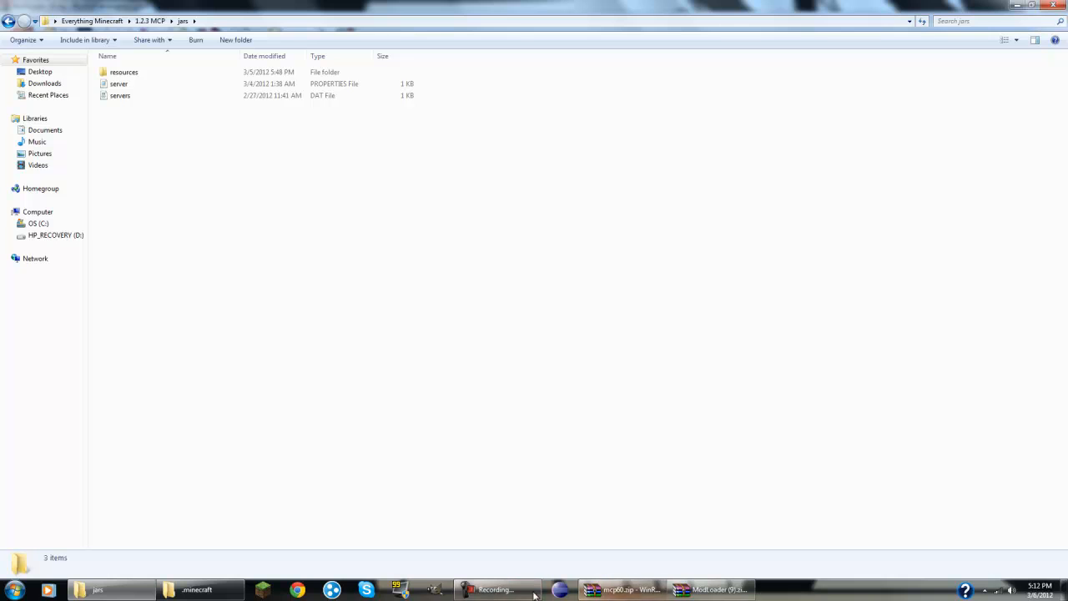
# - Start the Minecraft launcher, view the game location in its launcher options, and close the launcher
pyautogui.click(197, 589)
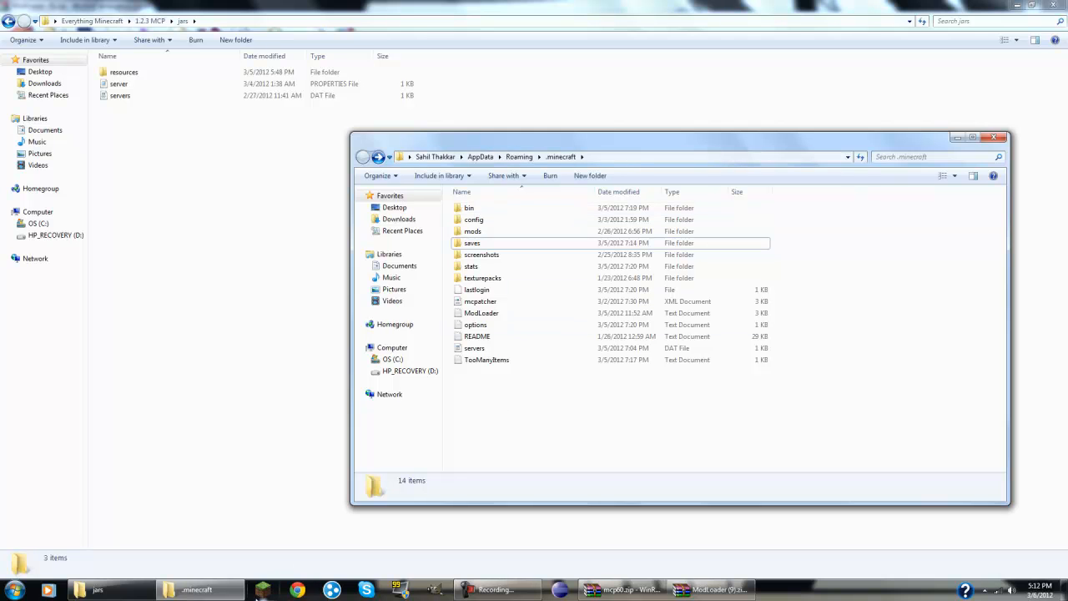
pyautogui.click(263, 589)
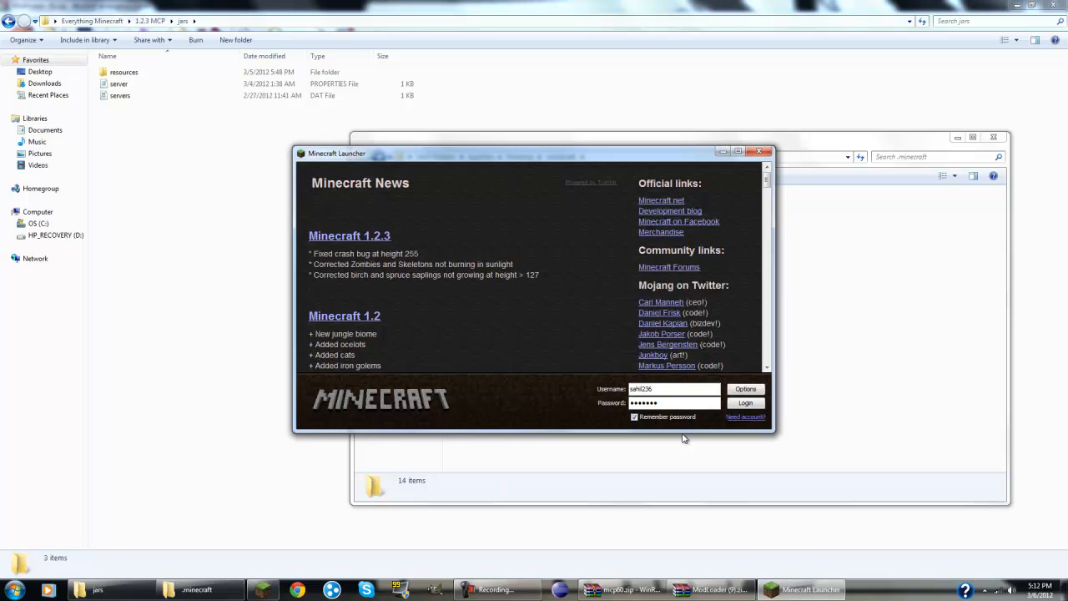
pyautogui.click(745, 389)
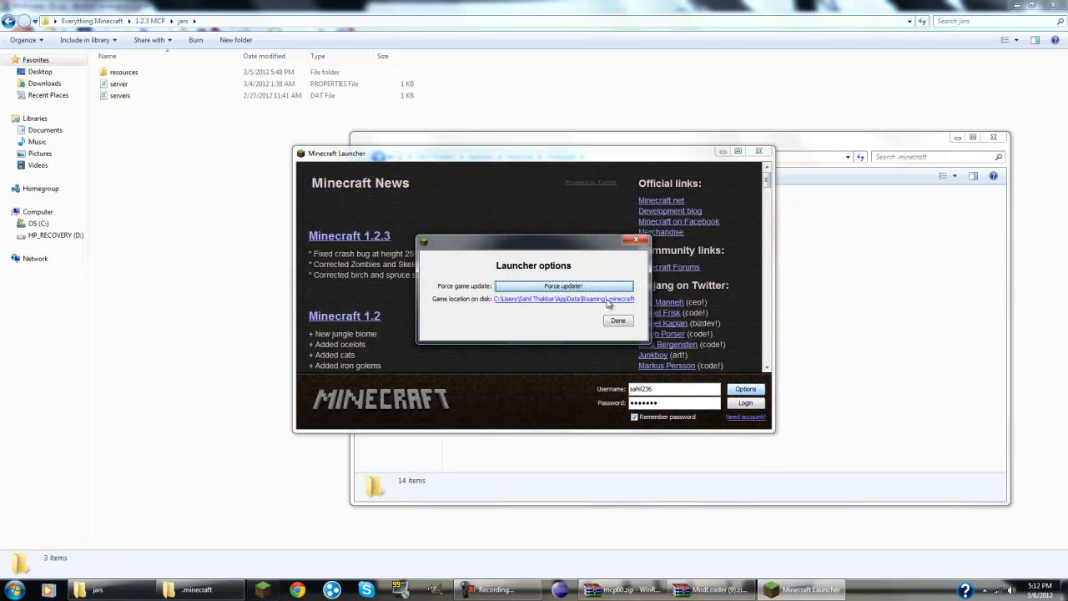
pyautogui.click(634, 241)
pyautogui.click(759, 151)
# - Move the bin folder from .minecraft into the jars folder and clear the selection
pyautogui.click(490, 210)
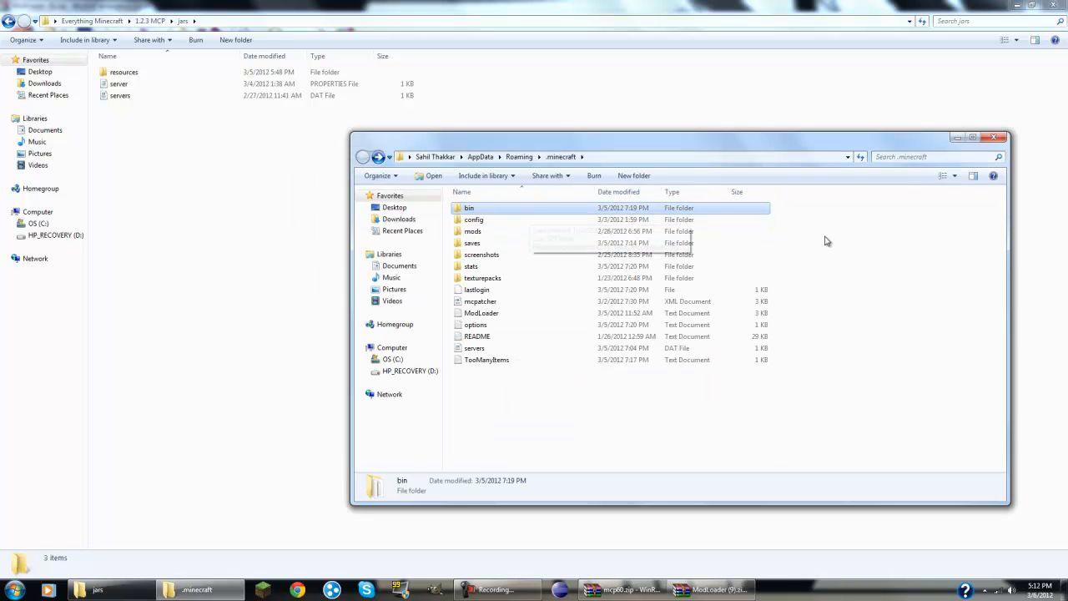
pyautogui.moveTo(573, 213); pyautogui.dragTo(284, 233)
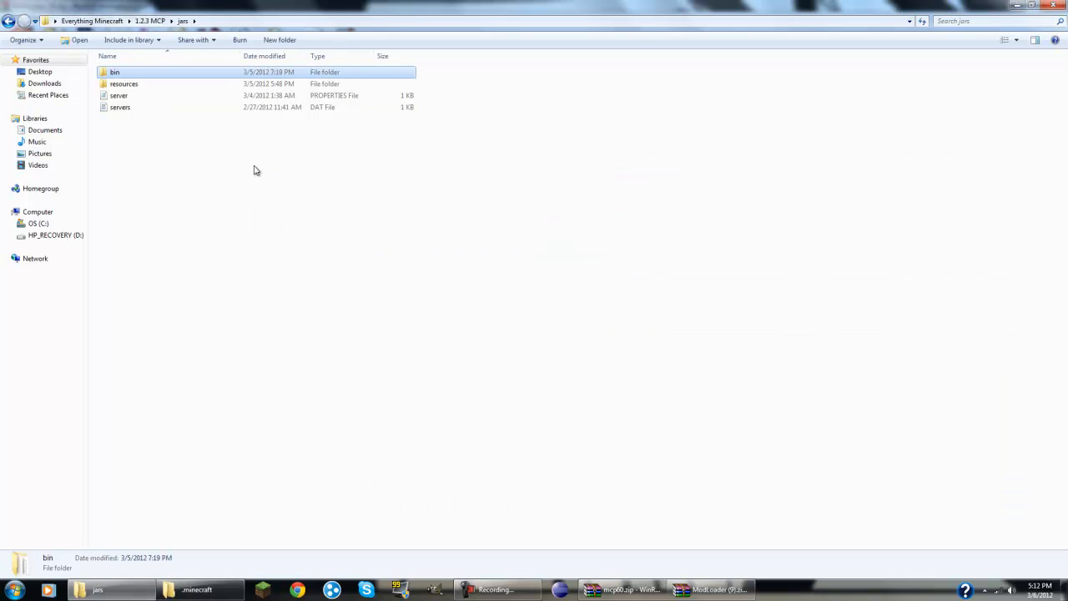
pyautogui.click(137, 153)
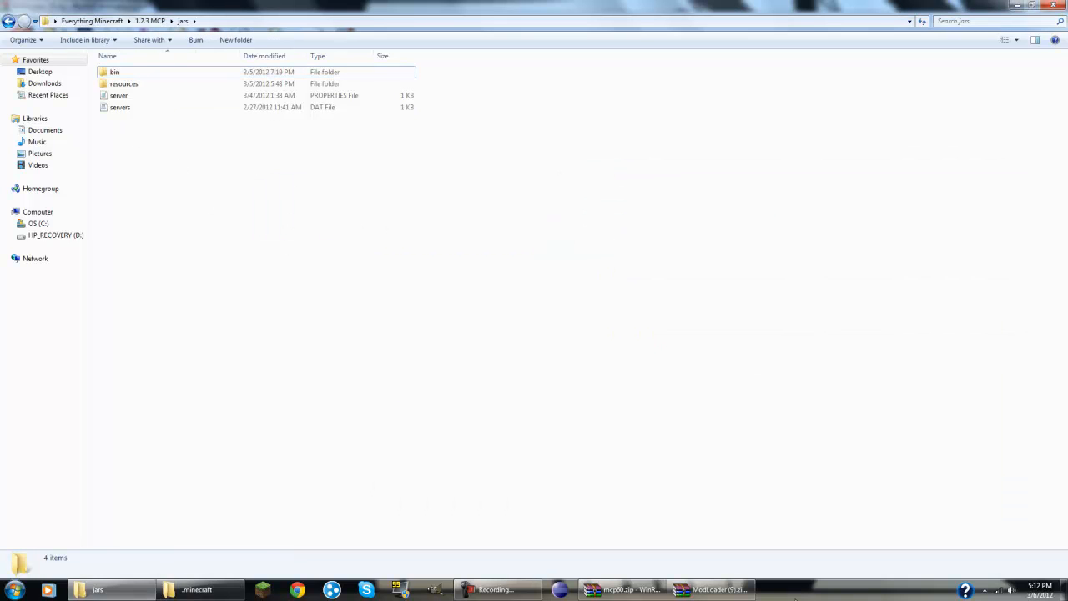
# - Close the .minecraft window and the mcp60 archive and go up to the 1.2.3 MCP folder
pyautogui.click(713, 590)
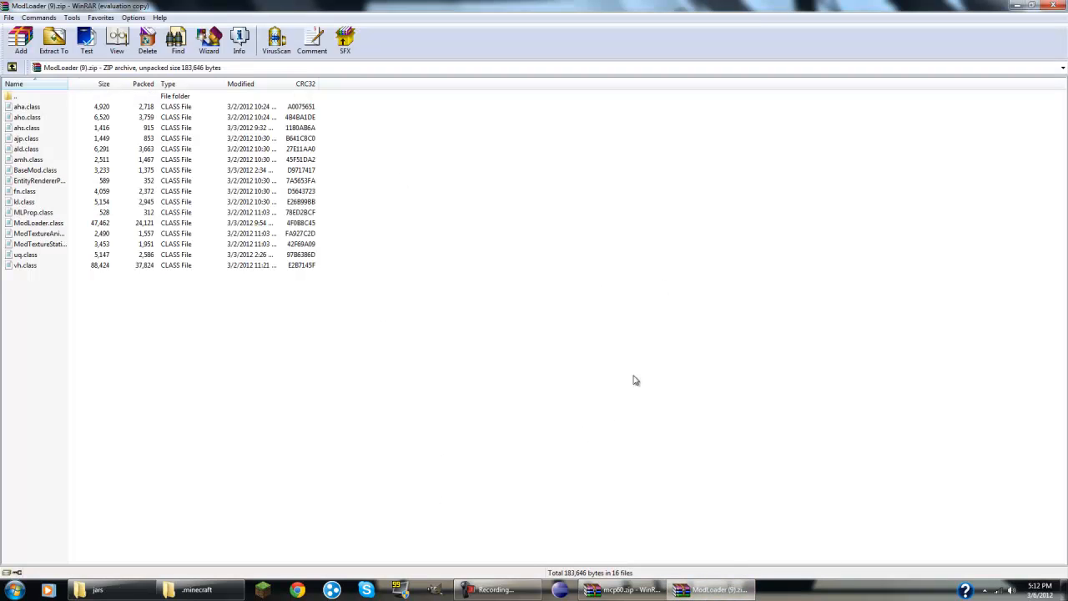
pyautogui.click(197, 590)
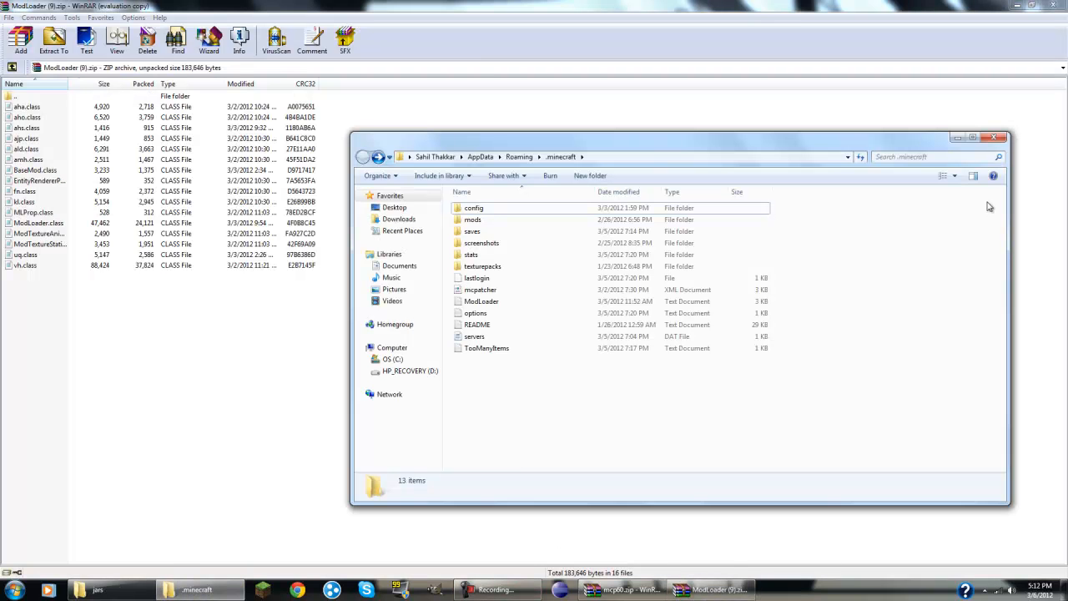
pyautogui.click(995, 136)
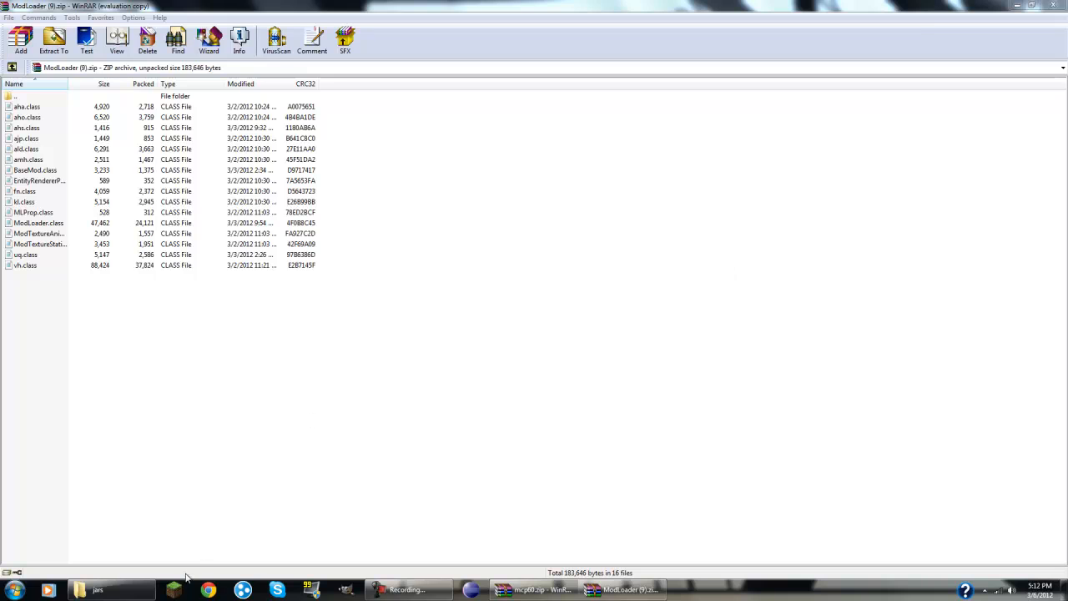
pyautogui.click(143, 596)
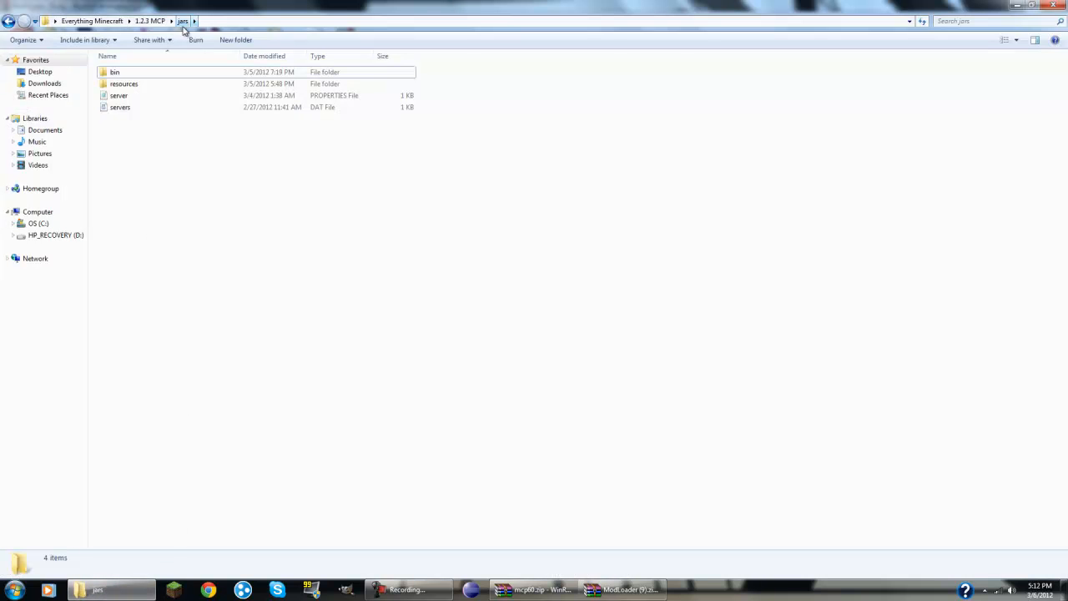
pyautogui.click(163, 27)
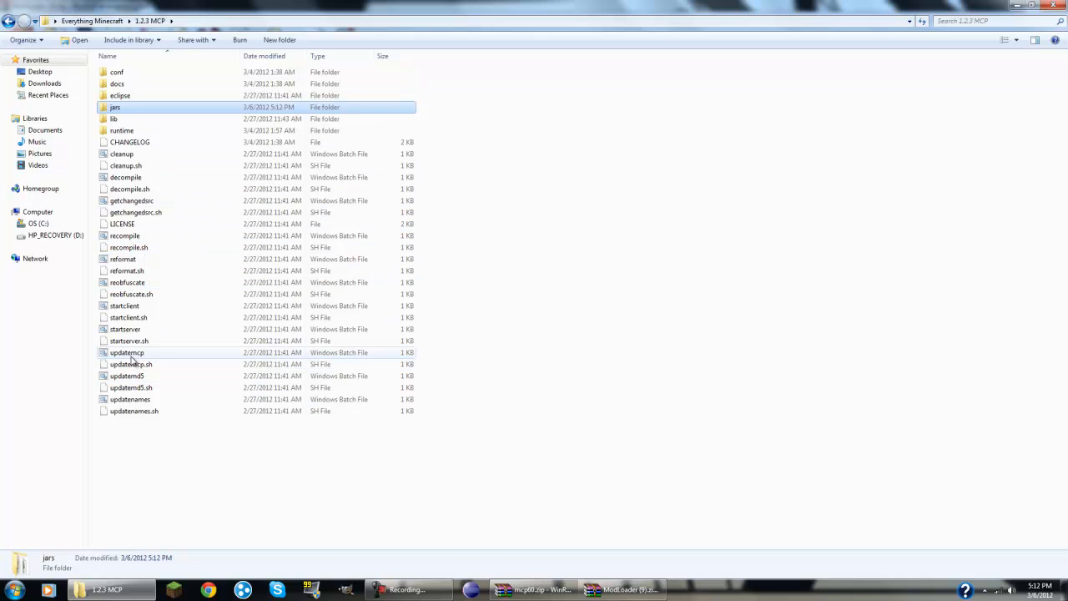
pyautogui.click(534, 590)
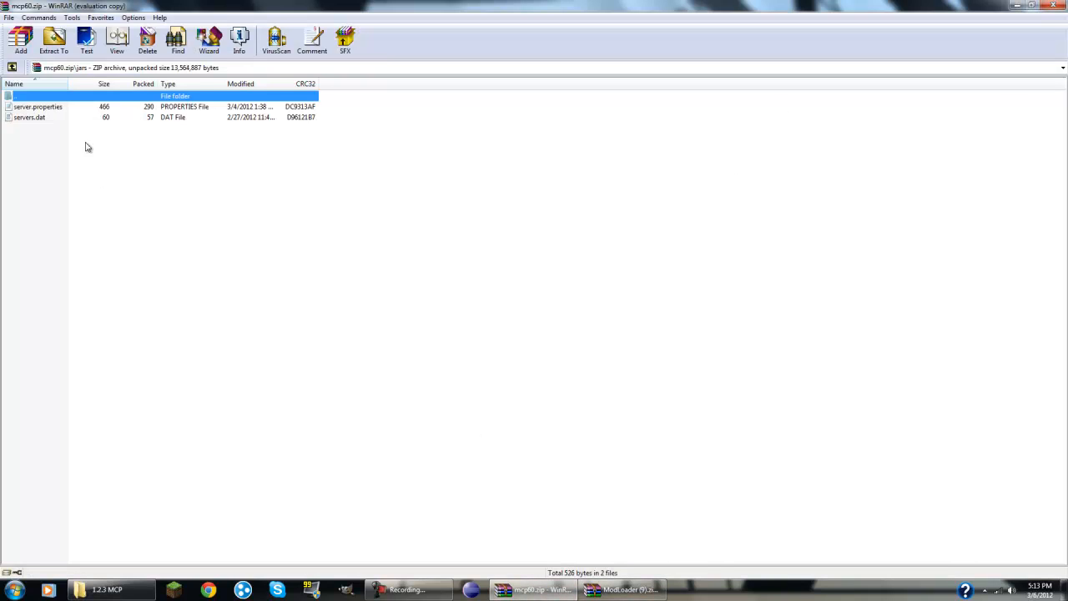
pyautogui.click(1055, 5)
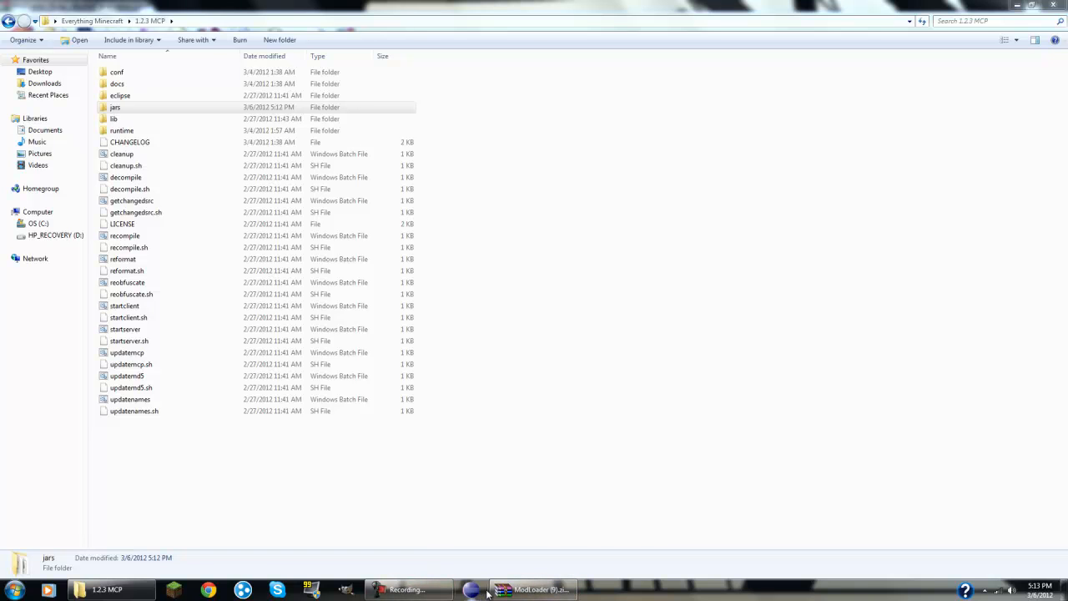
# - Run the updatemcp batch file, confirm the update with yes, and dismiss the Windows performance notification
pyautogui.doubleClick(167, 353)
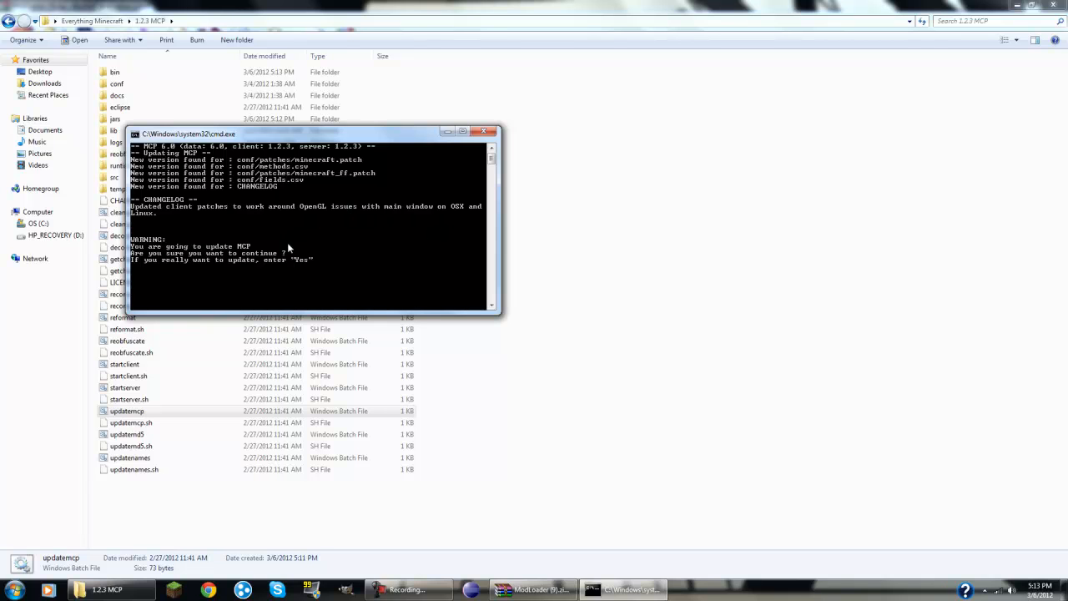
pyautogui.write('s')
pyautogui.press('Return')
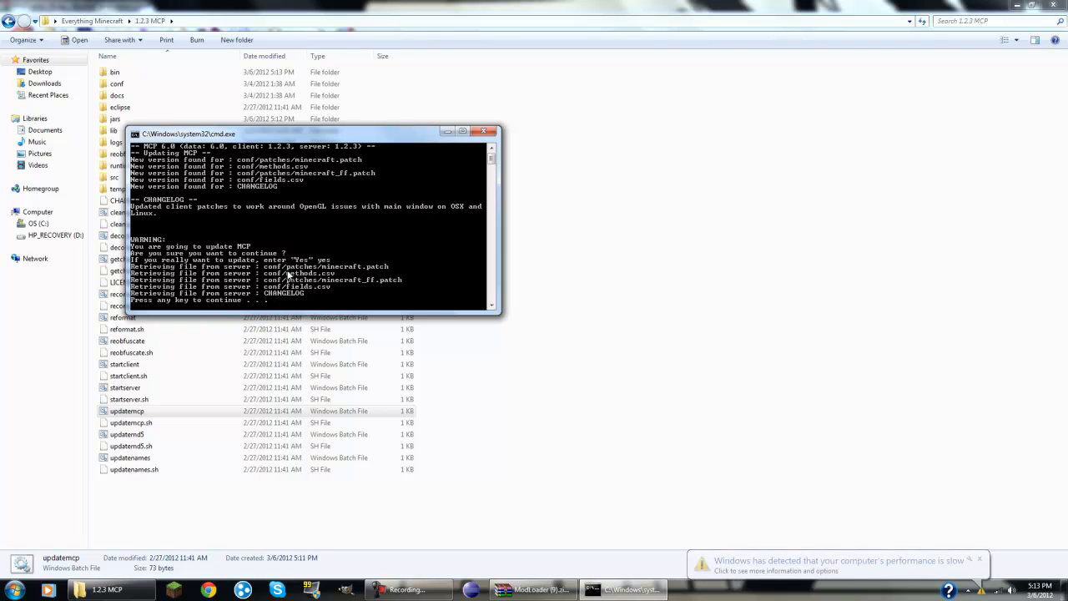
pyautogui.press('Return')
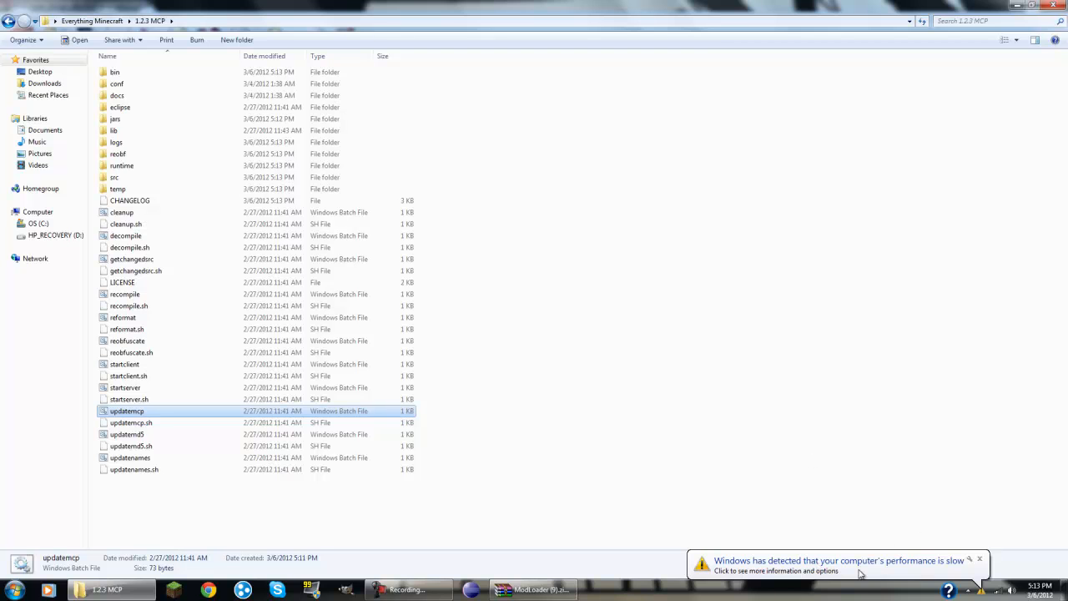
pyautogui.click(978, 561)
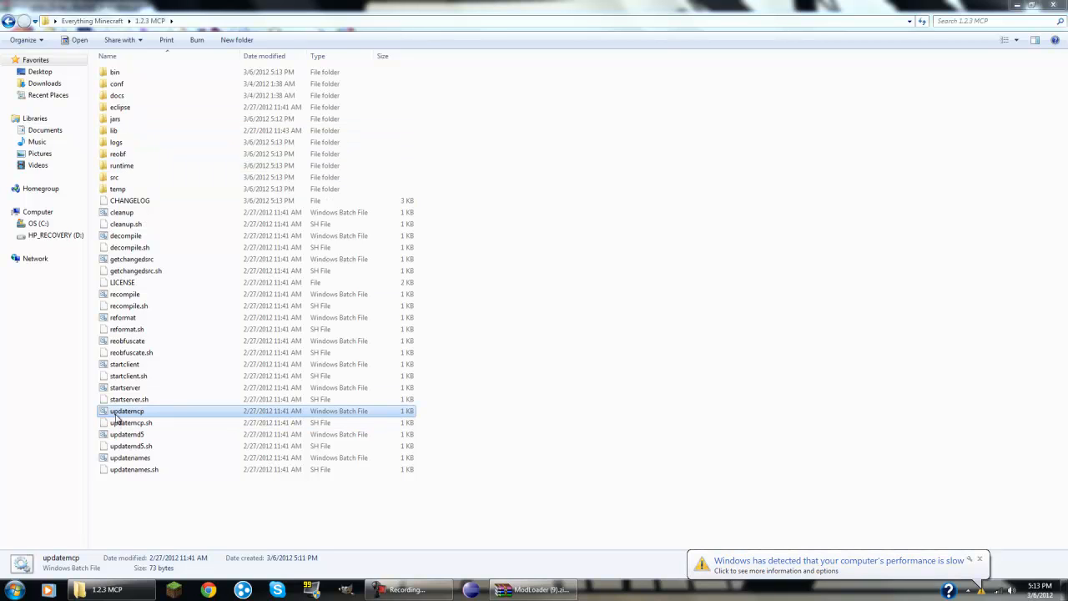
# - Check the src folder, return to 1.2.3 MCP, and run the decompile batch file
pyautogui.click(140, 179)
pyautogui.click(7, 18)
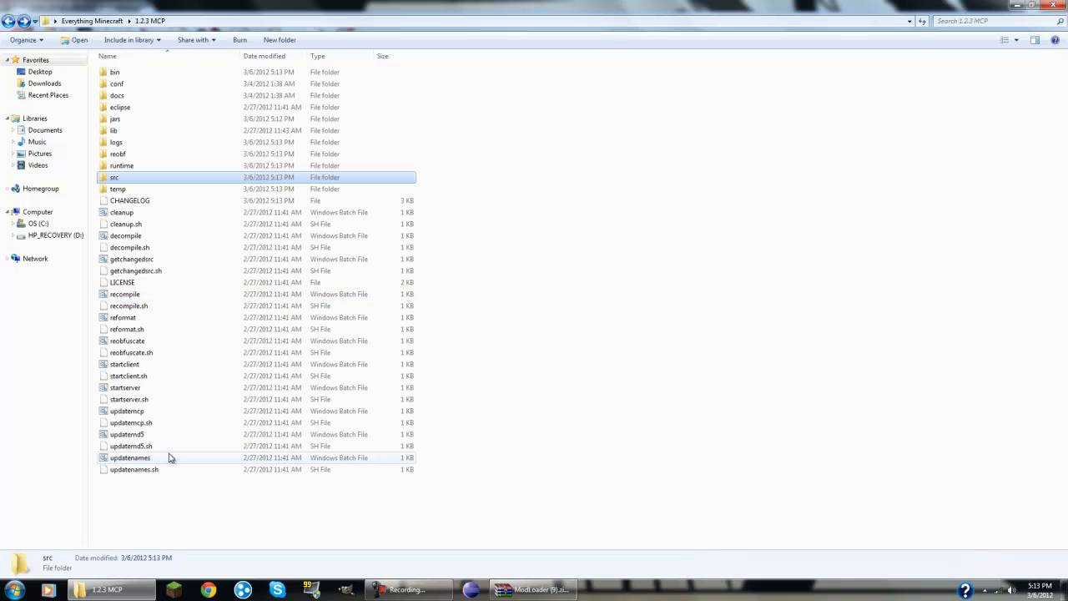
pyautogui.doubleClick(127, 237)
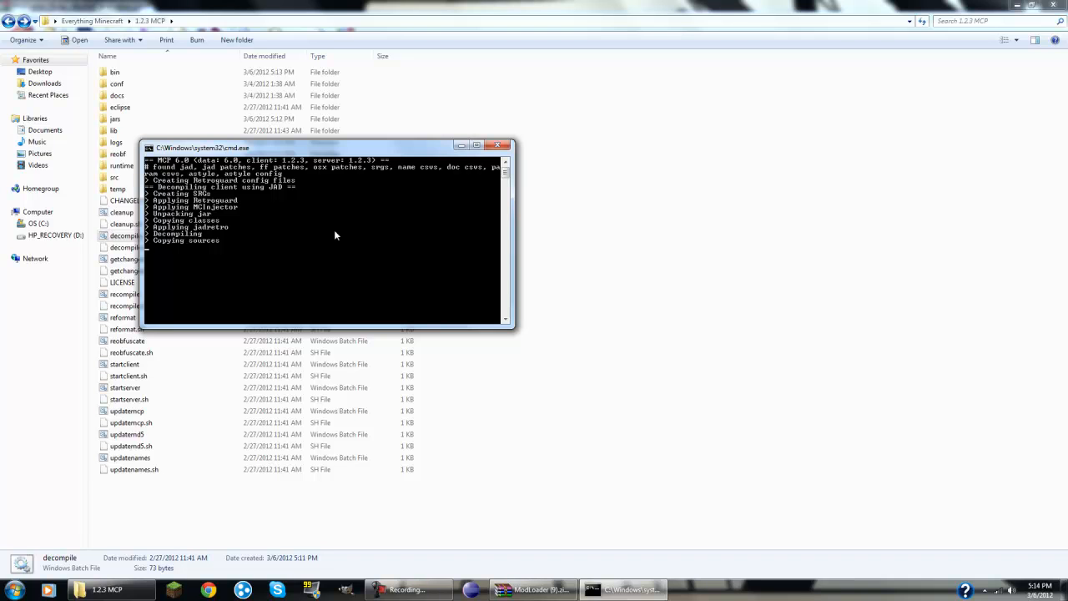
pyautogui.click(405, 590)
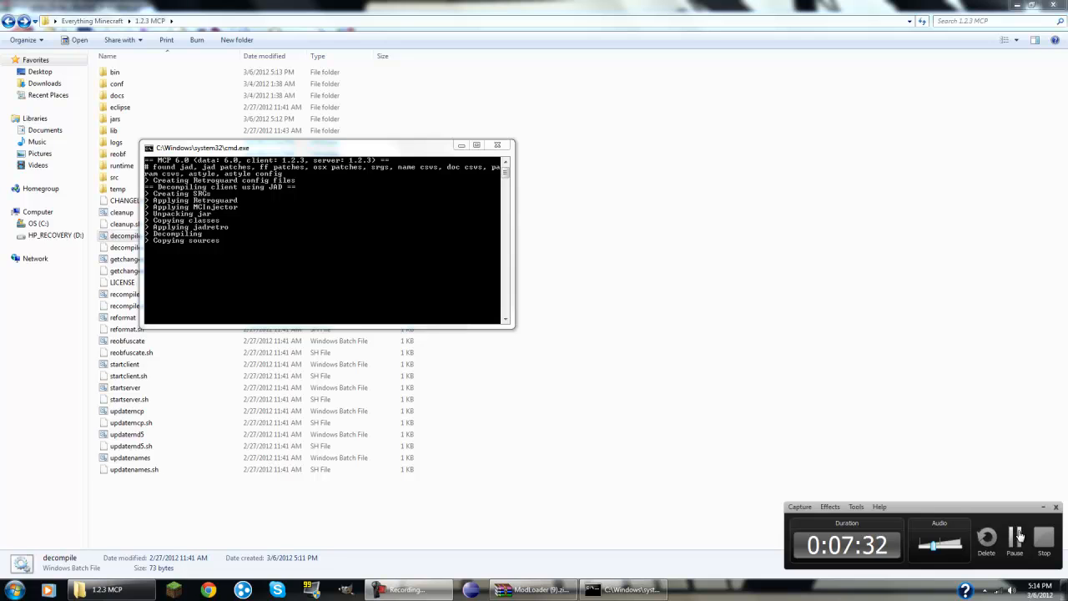
pyautogui.click(1018, 537)
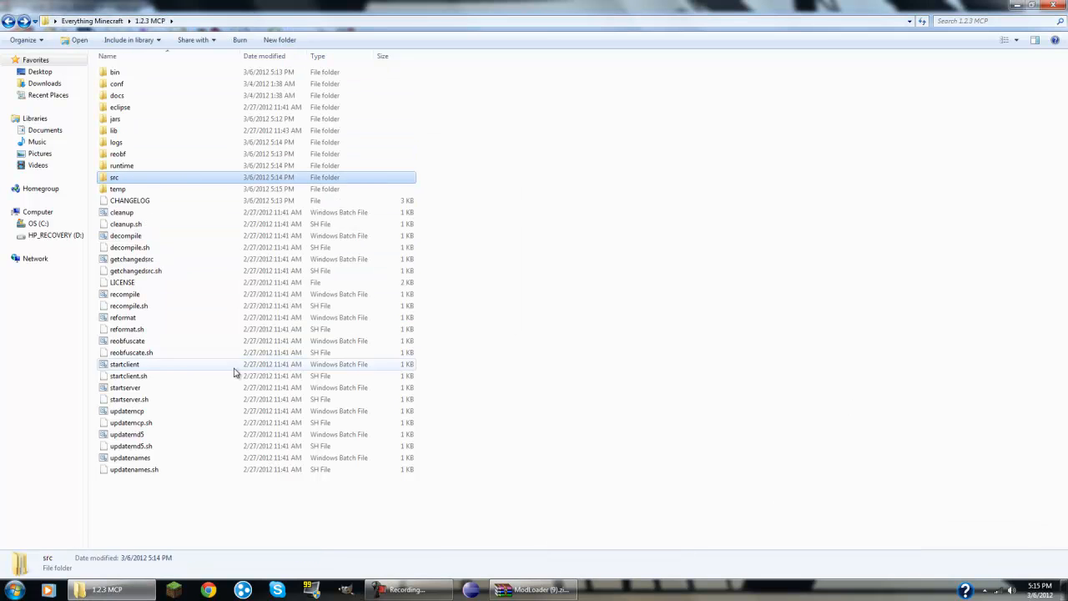
# - Run the cleanup batch file in 1.2.3 MCP, confirm the cleanup with yes, and close its console
pyautogui.click(120, 215)
pyautogui.doubleClick(121, 215)
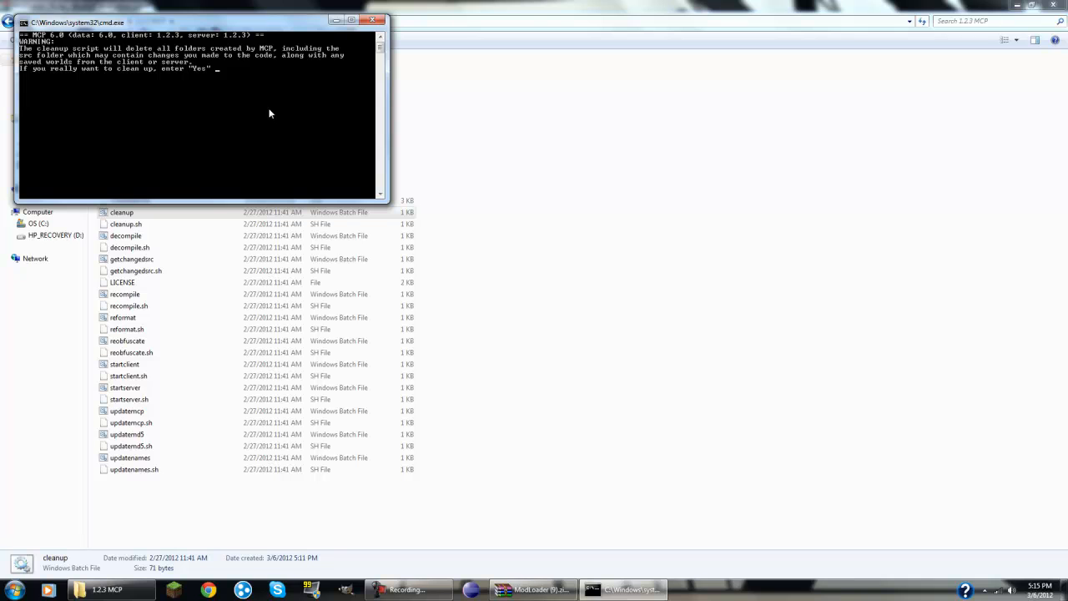
pyautogui.press('Return')
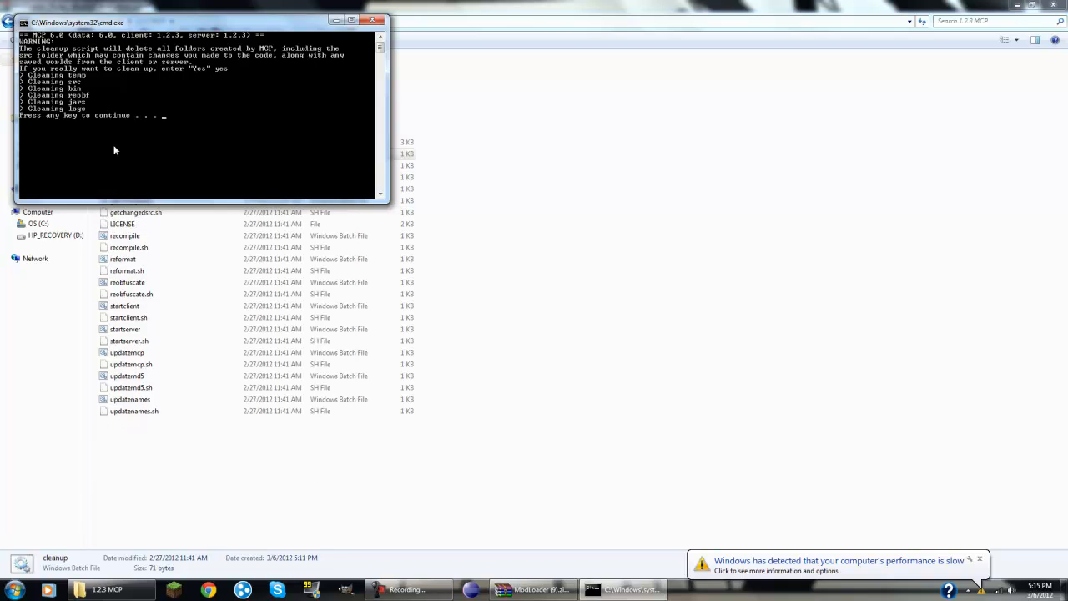
pyautogui.press('Return')
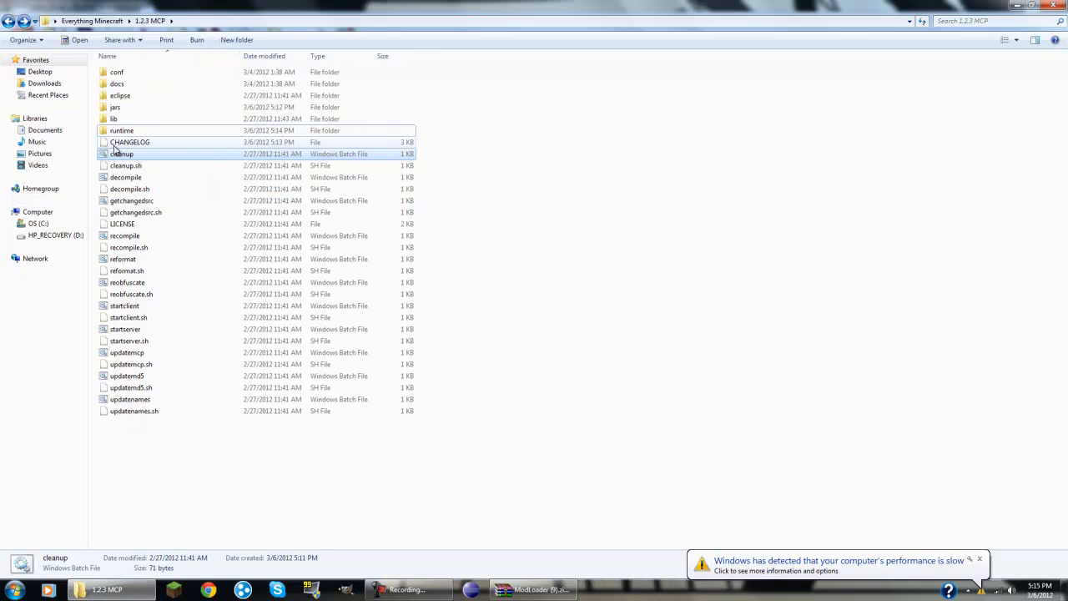
# - Open the minecraft jar file from the jars\bin folder with WinRAR archiver
pyautogui.doubleClick(139, 108)
pyautogui.doubleClick(139, 73)
pyautogui.rightClick(122, 131)
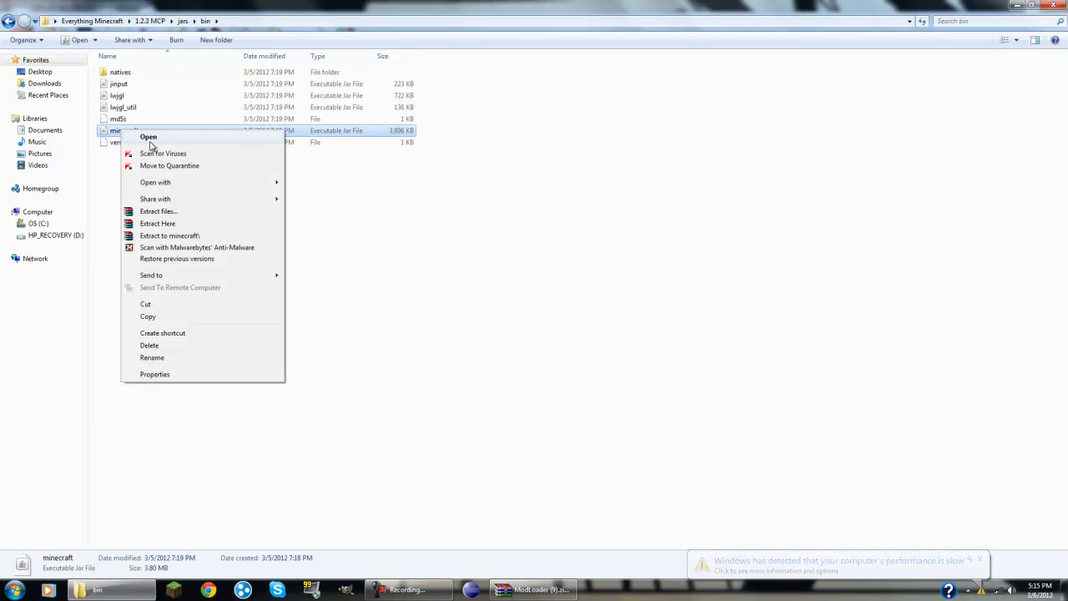
pyautogui.moveTo(250, 184)
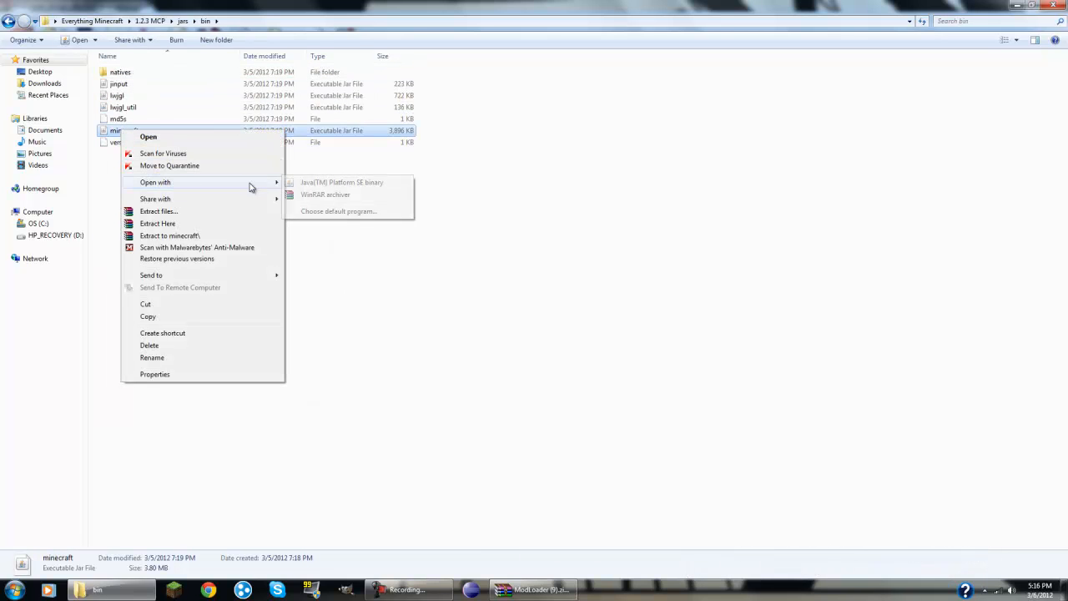
pyautogui.click(302, 196)
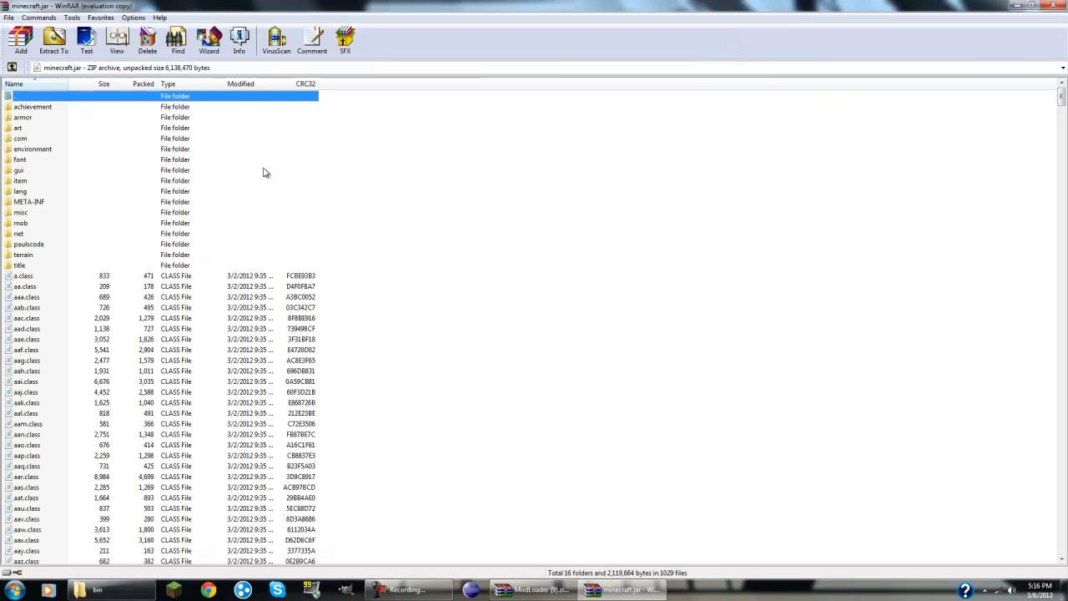
# - Dismiss the WinRAR licence reminder and delete the META-INF folder from minecraft.jar
pyautogui.click(72, 205)
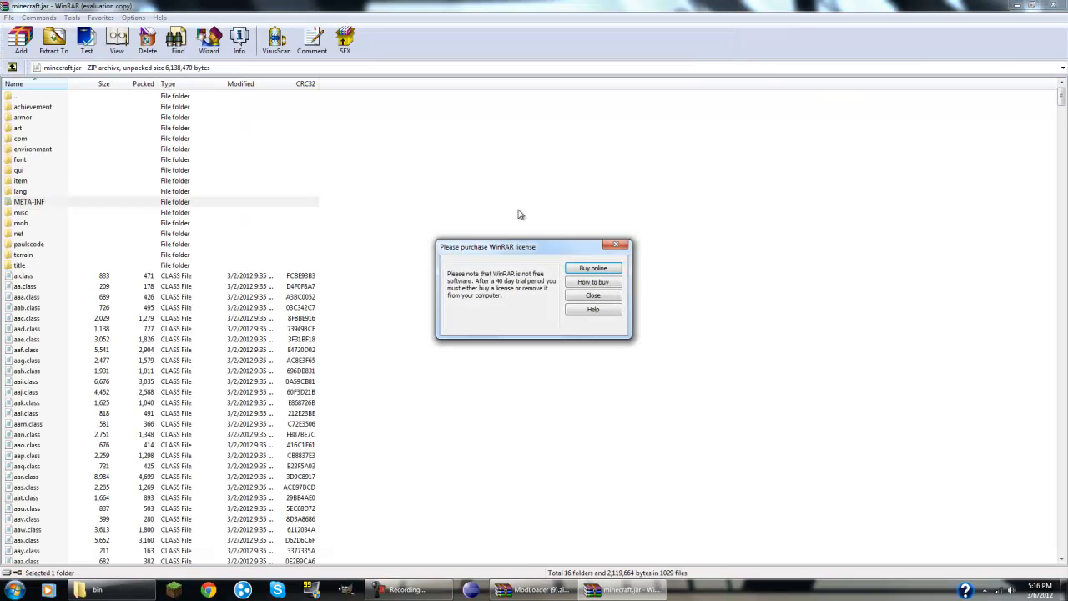
pyautogui.click(616, 245)
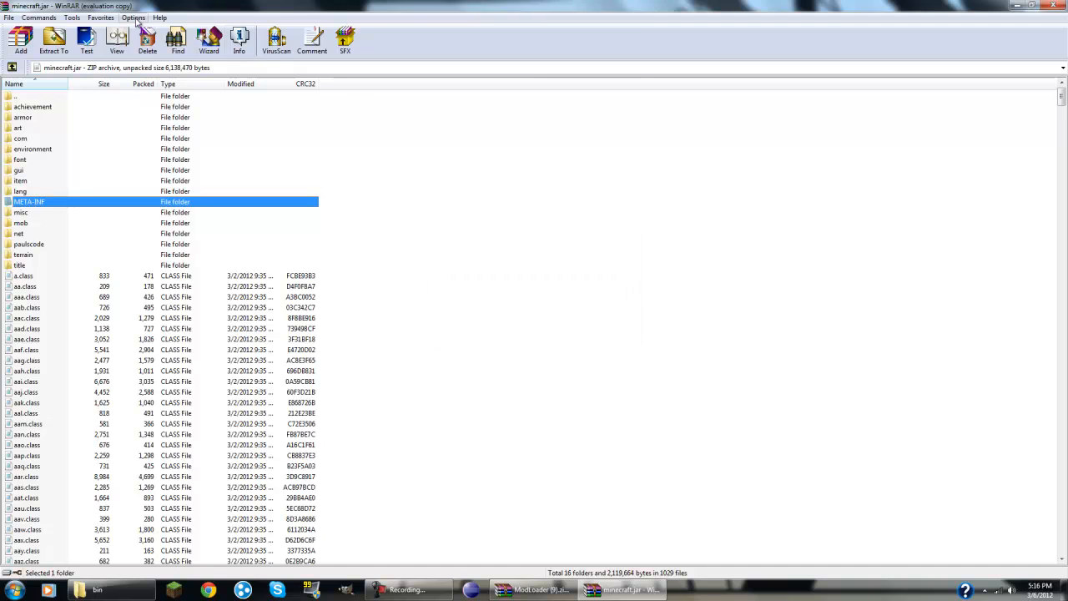
pyautogui.click(147, 40)
pyautogui.click(552, 330)
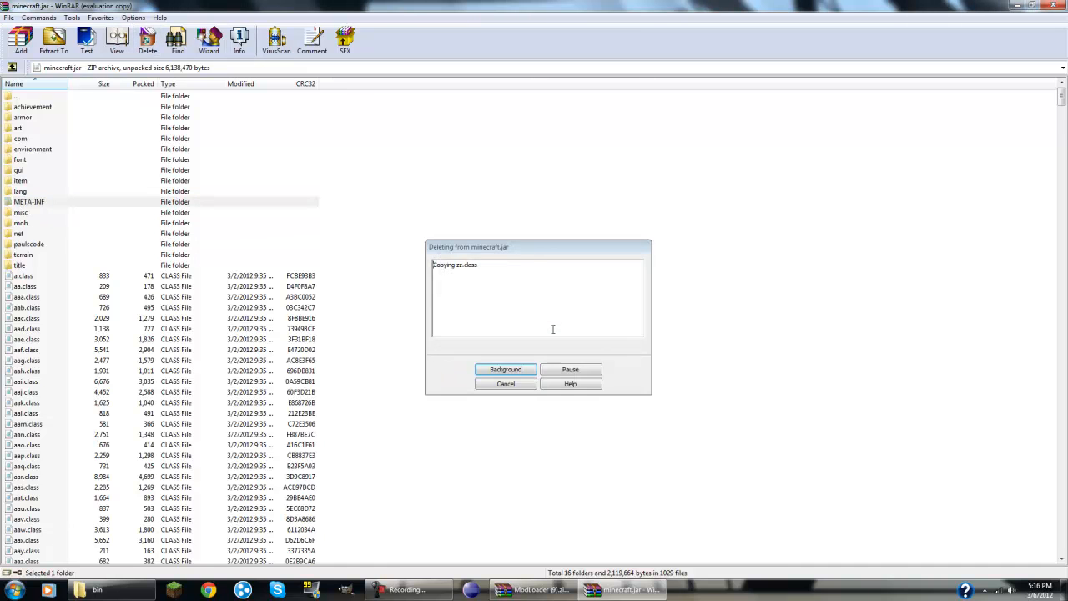
# - Add the files from the ModLoader archive to minecraft.jar and close both archives
pyautogui.click(525, 592)
pyautogui.moveTo(169, 298); pyautogui.dragTo(483, 392)
pyautogui.click(545, 386)
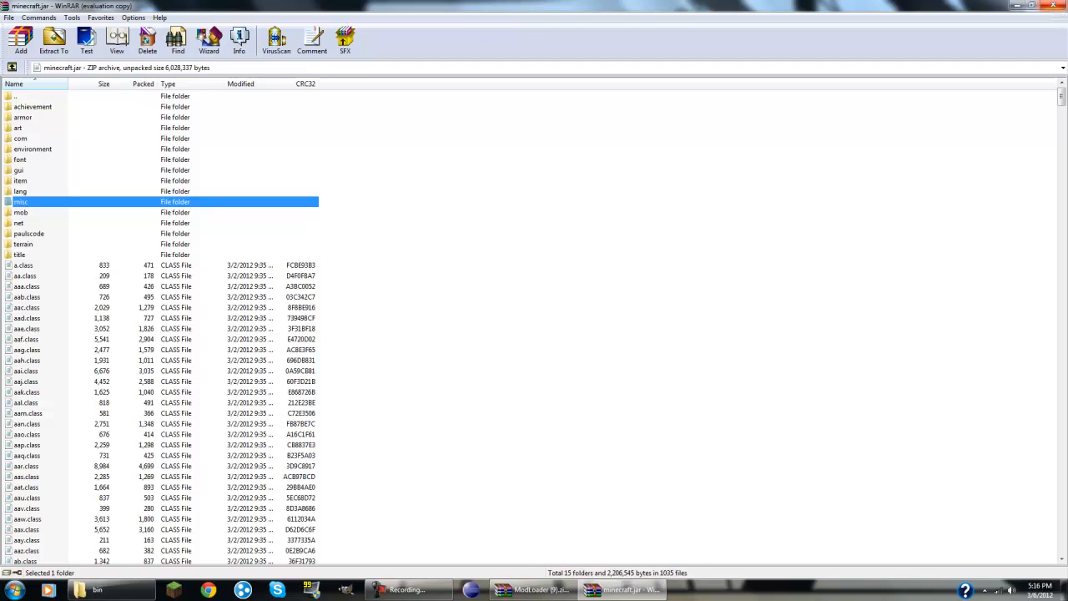
pyautogui.click(1054, 6)
pyautogui.click(1054, 6)
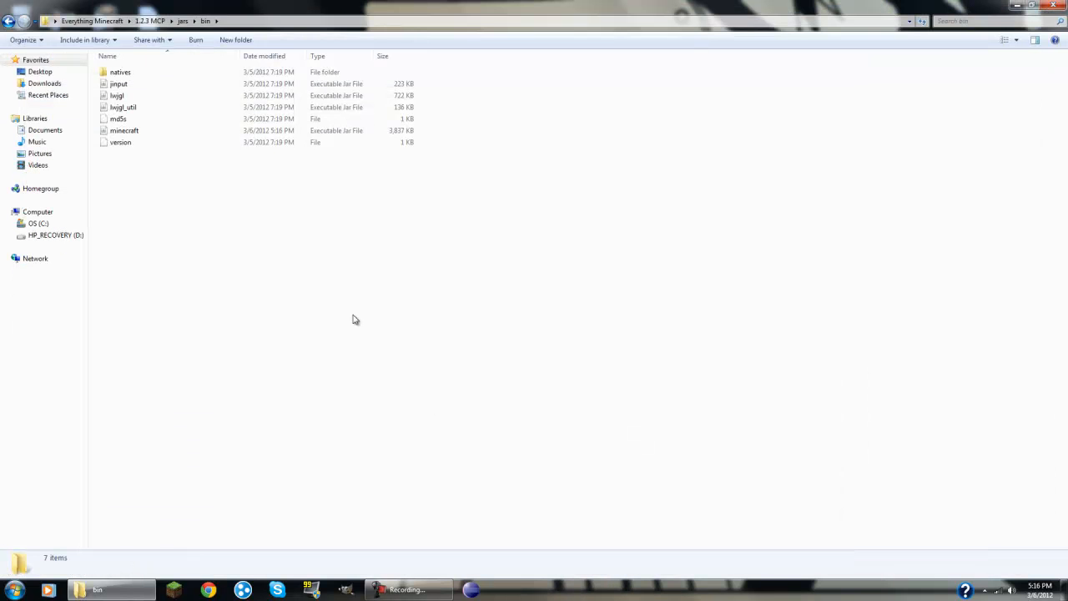
# - Return to the 1.2.3 MCP folder, run the decompile batch file, and close its console when it finishes
pyautogui.click(11, 22)
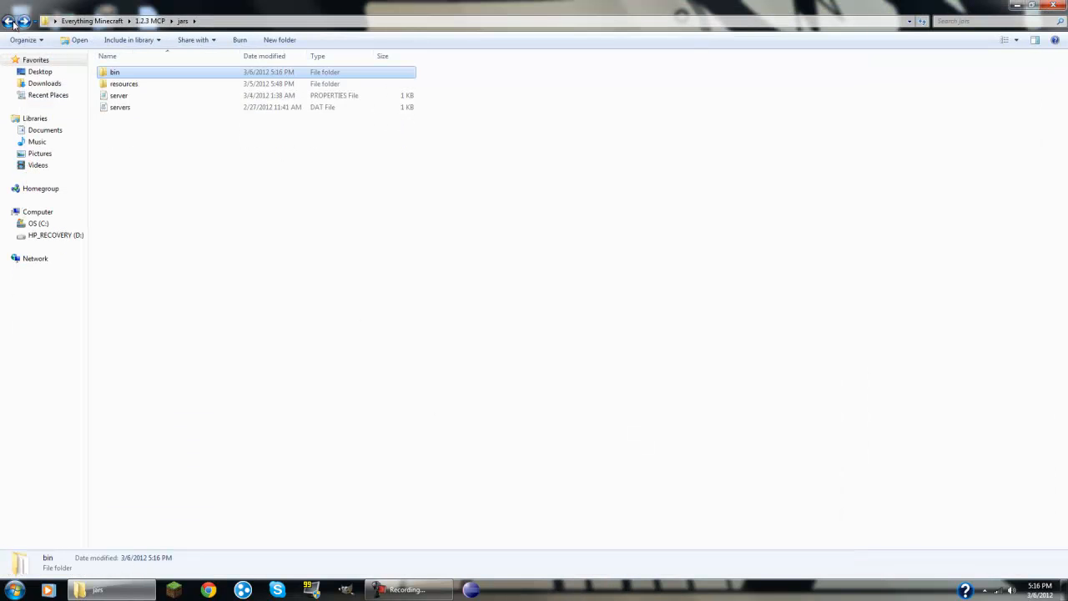
pyautogui.click(12, 22)
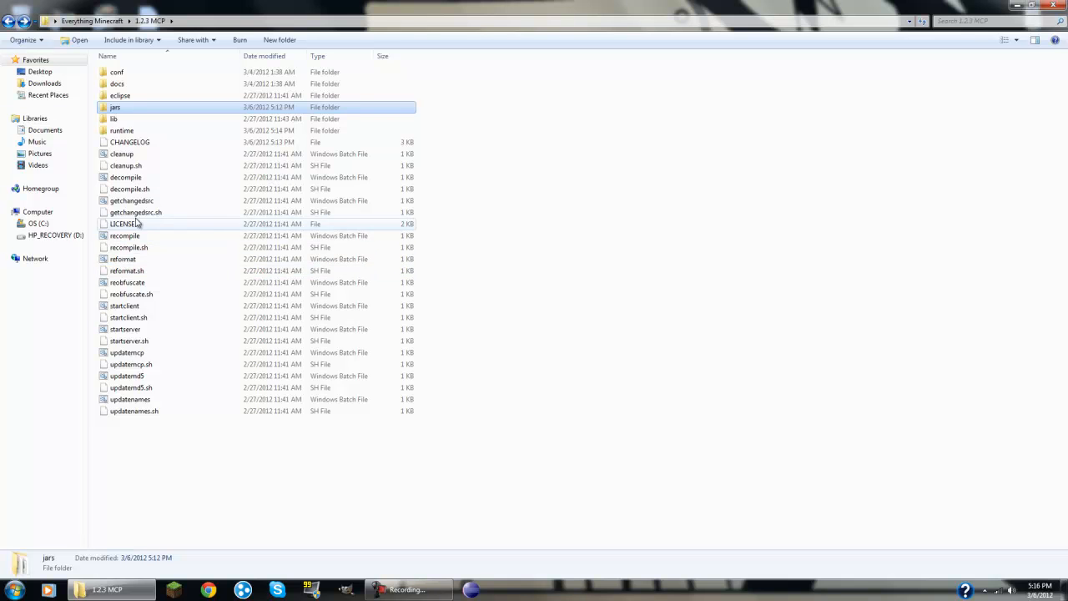
pyautogui.doubleClick(136, 176)
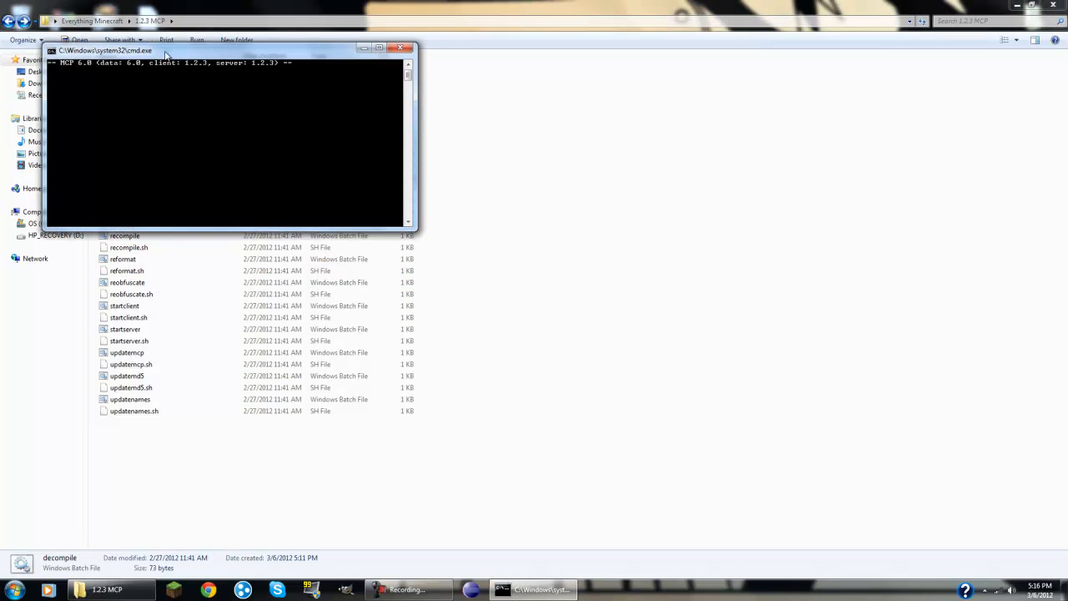
pyautogui.click(425, 590)
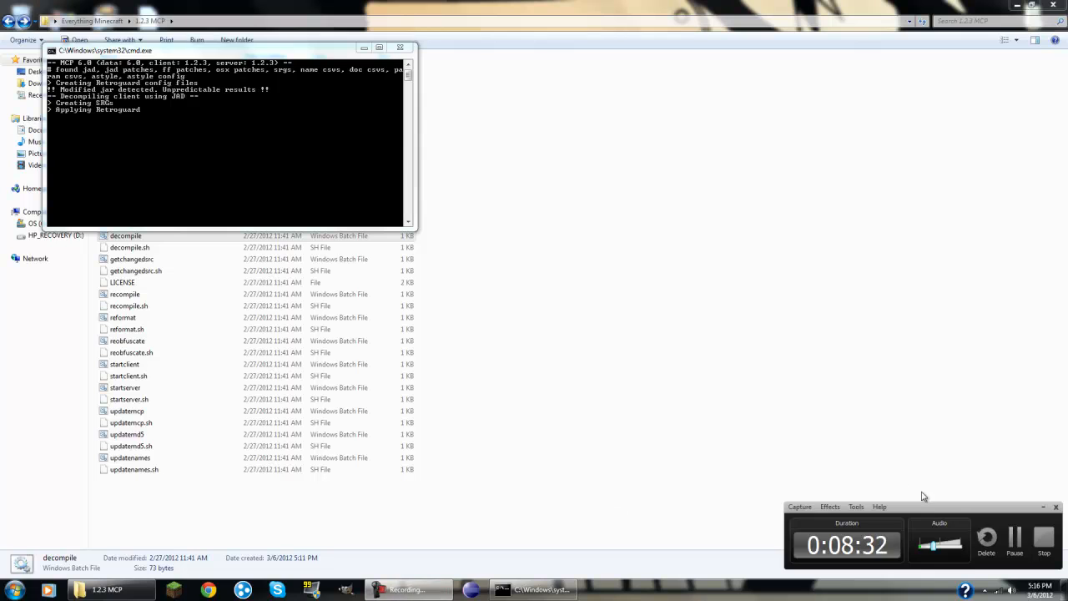
pyautogui.click(1017, 540)
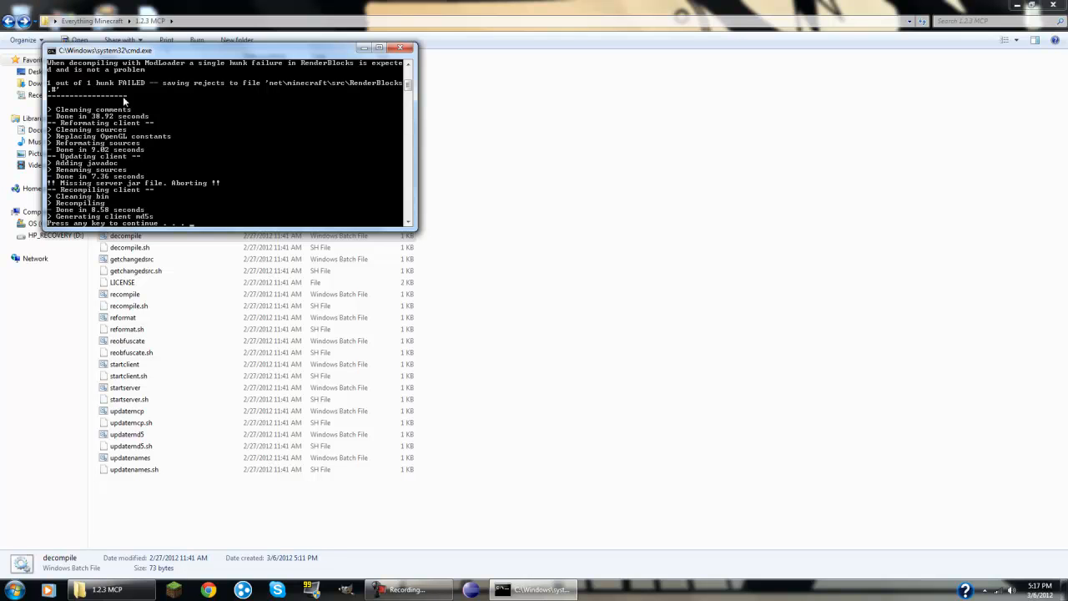
pyautogui.press('Return')
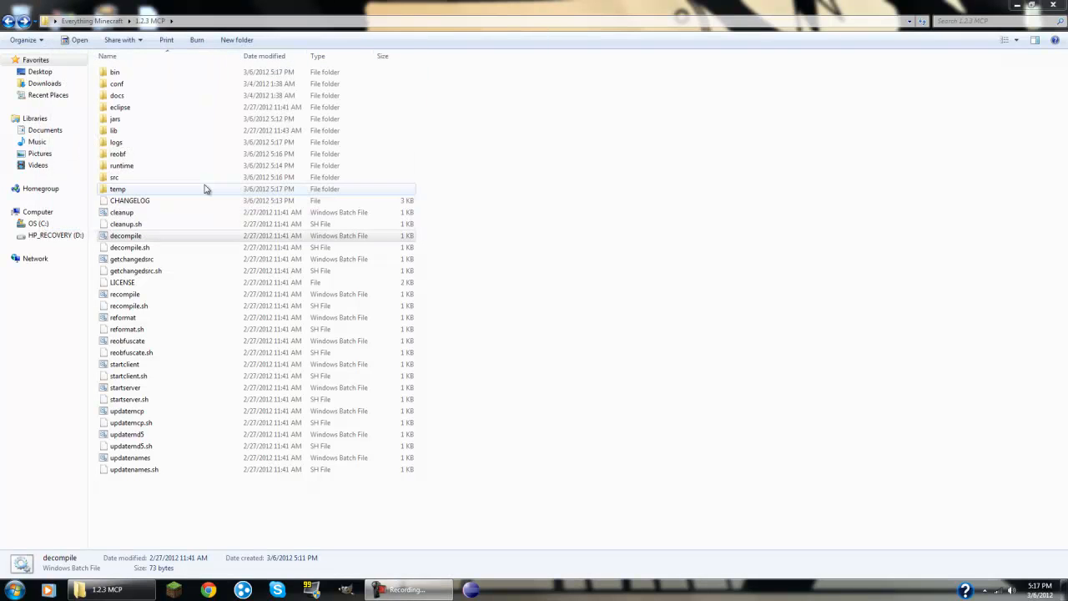
# - Check src\minecraft\net\minecraft\src for the BaseMod and MLProp Java files, and close the folder window
pyautogui.doubleClick(140, 177)
pyautogui.doubleClick(129, 71)
pyautogui.doubleClick(116, 84)
pyautogui.click(134, 73)
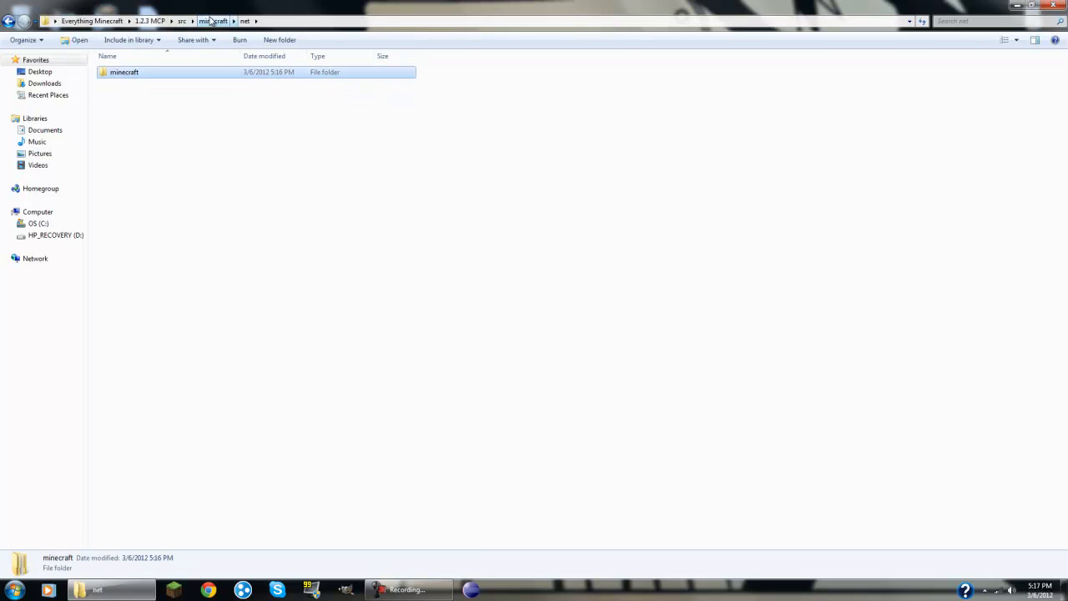
pyautogui.doubleClick(111, 75)
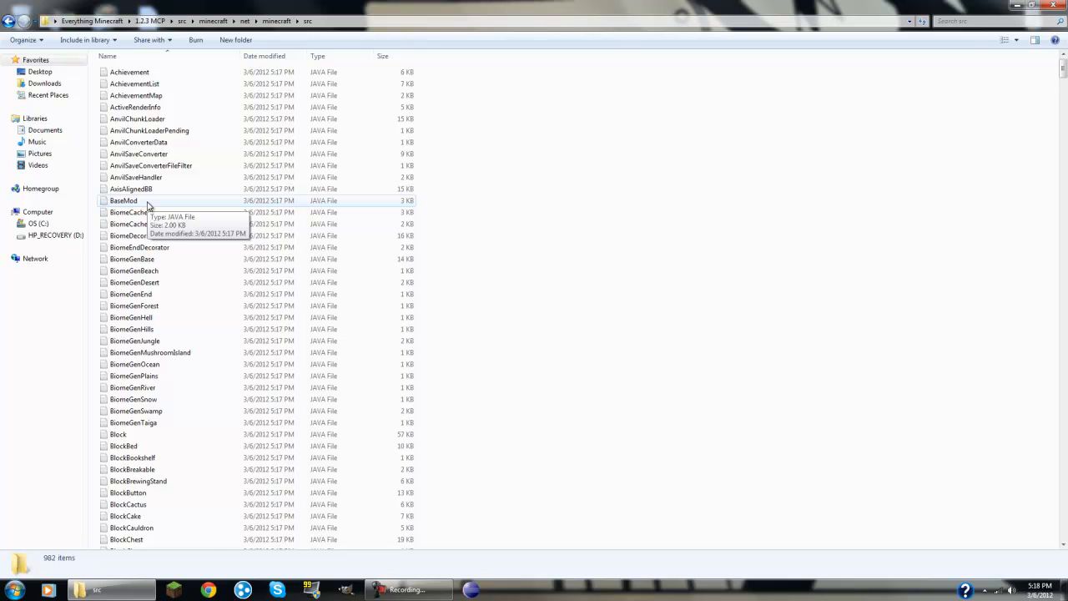
pyautogui.scroll(-20, 148, 205)
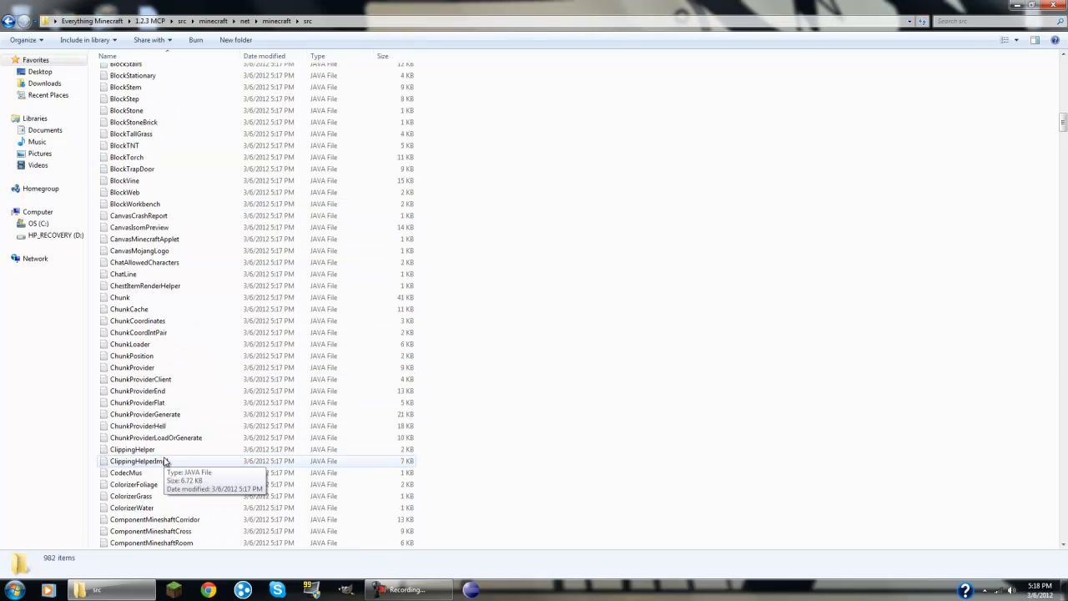
pyautogui.scroll(-17, 165, 461)
pyautogui.moveTo(1063, 154); pyautogui.dragTo(1063, 338)
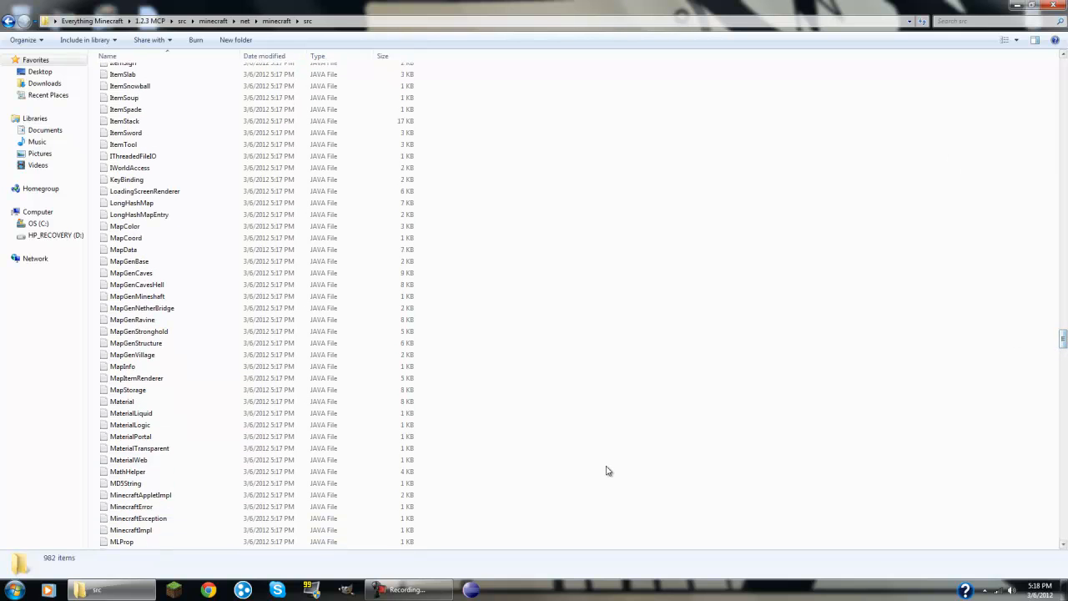
pyautogui.click(152, 542)
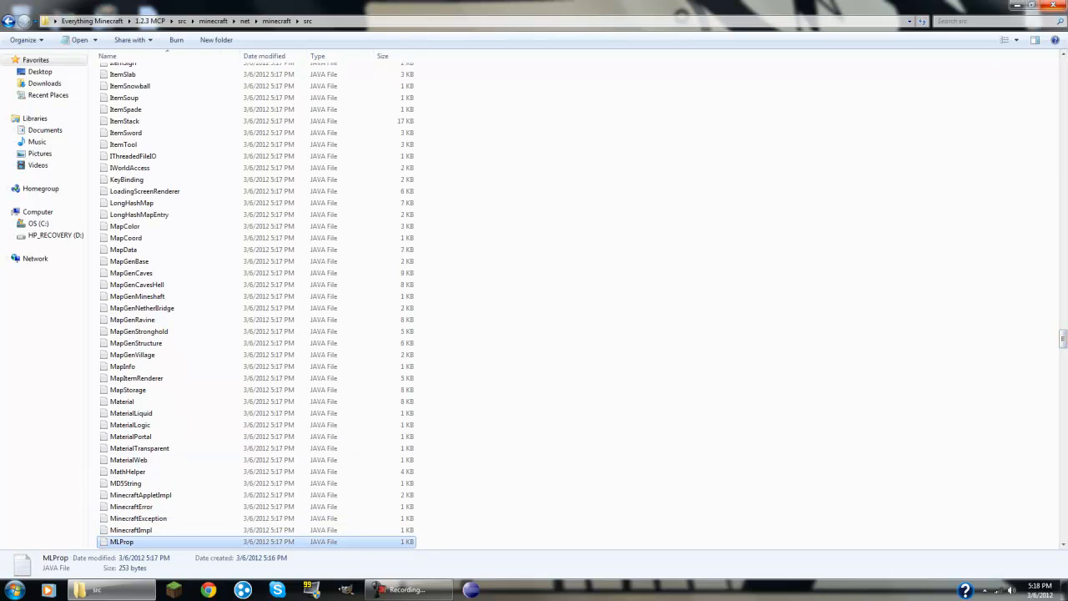
pyautogui.click(1061, 5)
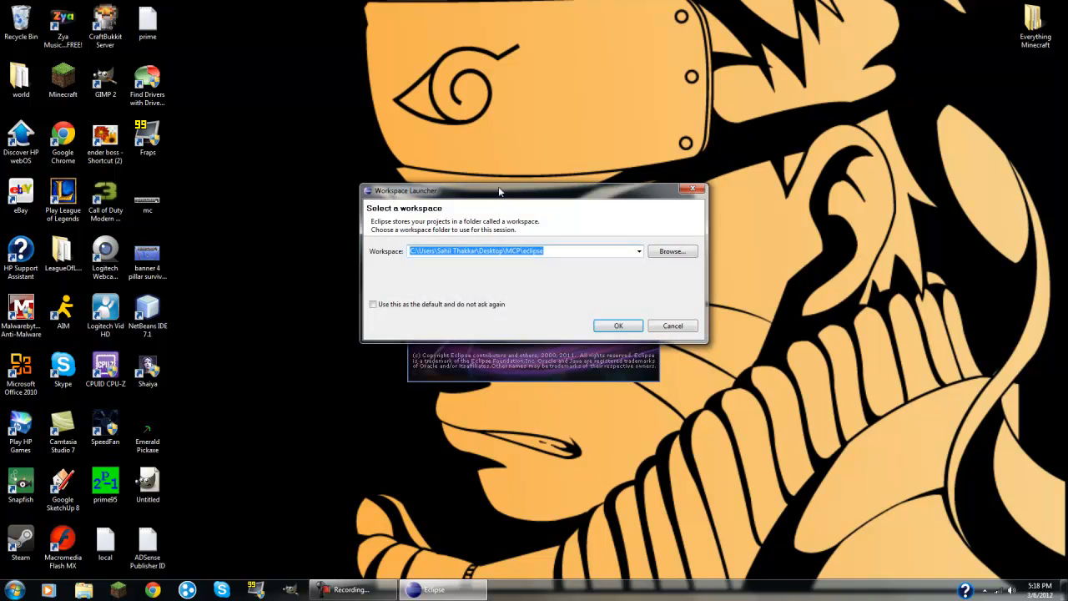
# - Set the Eclipse workspace to the eclipse folder inside Everything Minecraft\1.2.3 MCP and launch it
pyautogui.click(672, 251)
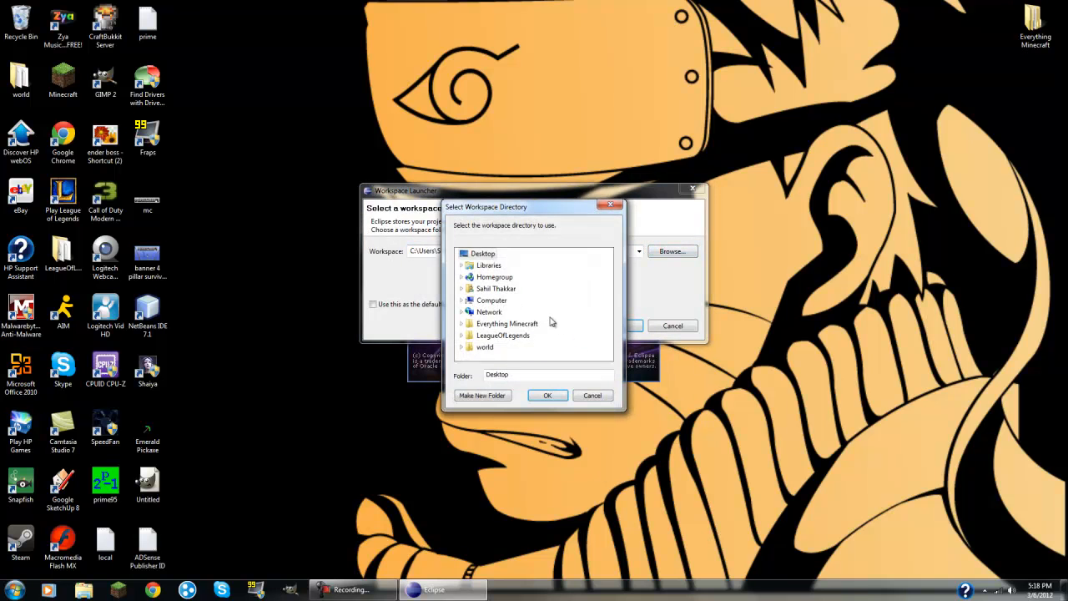
pyautogui.click(488, 324)
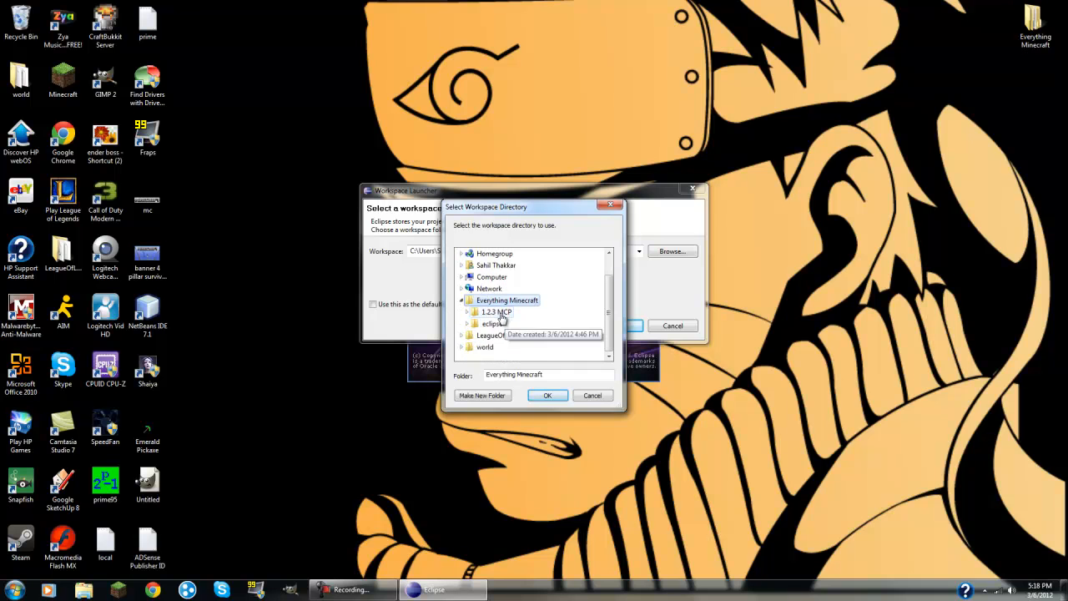
pyautogui.doubleClick(501, 312)
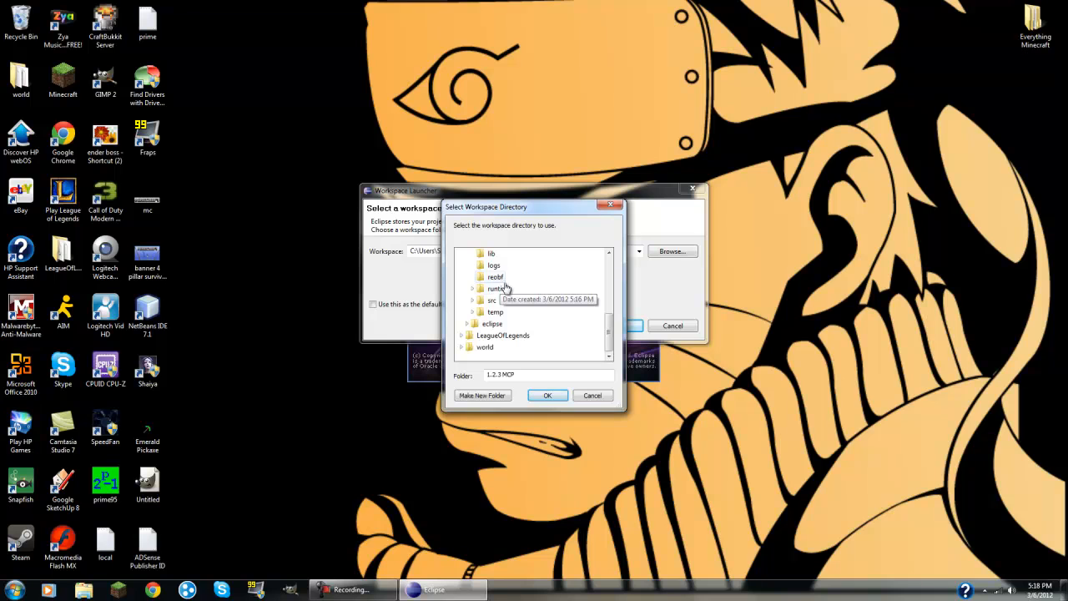
pyautogui.scroll(2, 509, 288)
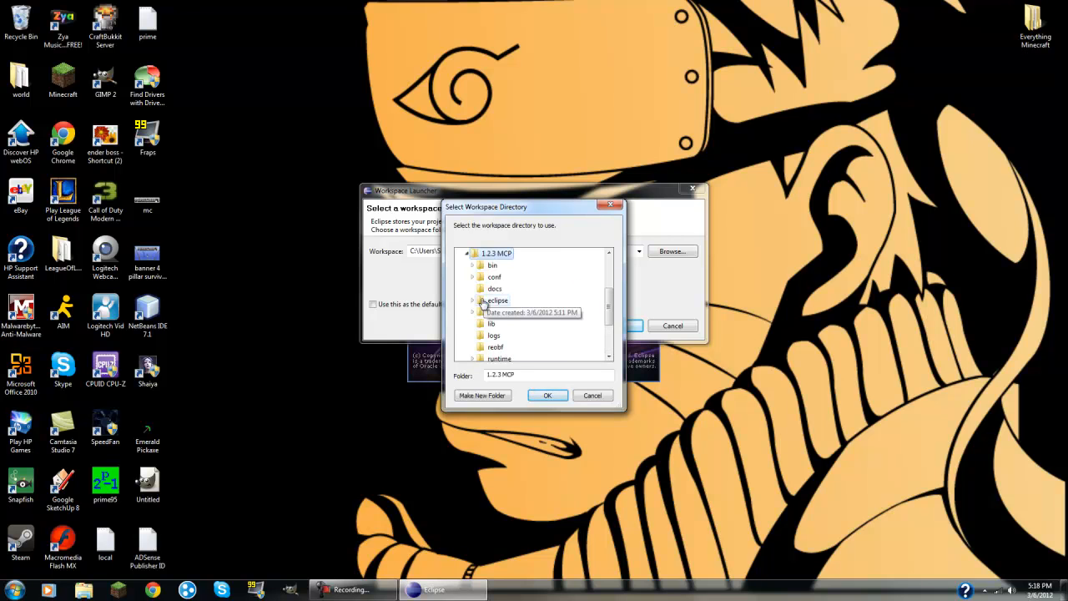
pyautogui.scroll(1, 487, 303)
pyautogui.click(501, 334)
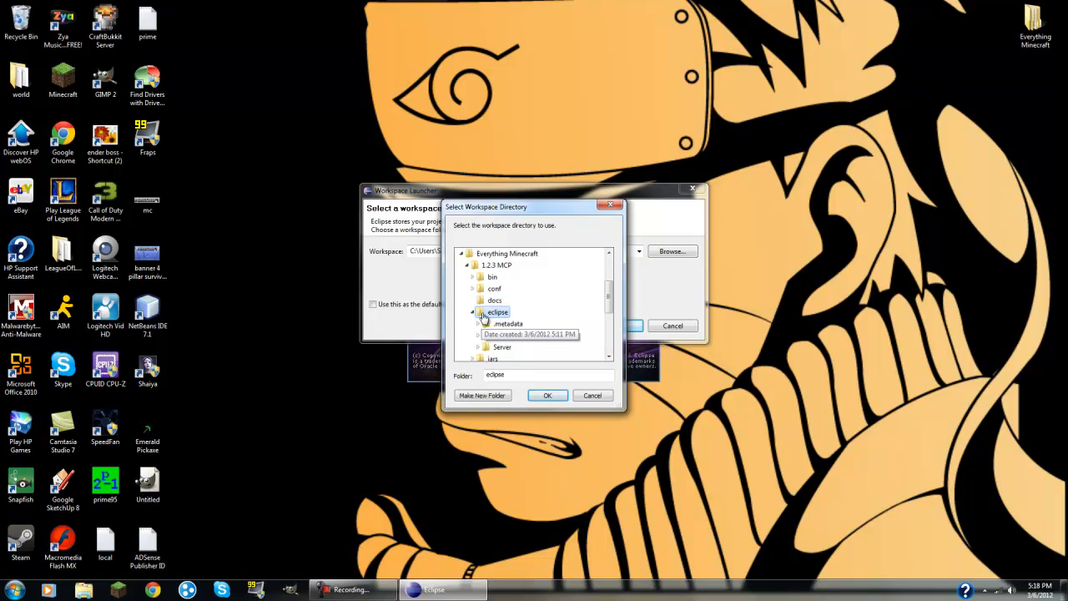
pyautogui.click(547, 394)
pyautogui.click(618, 325)
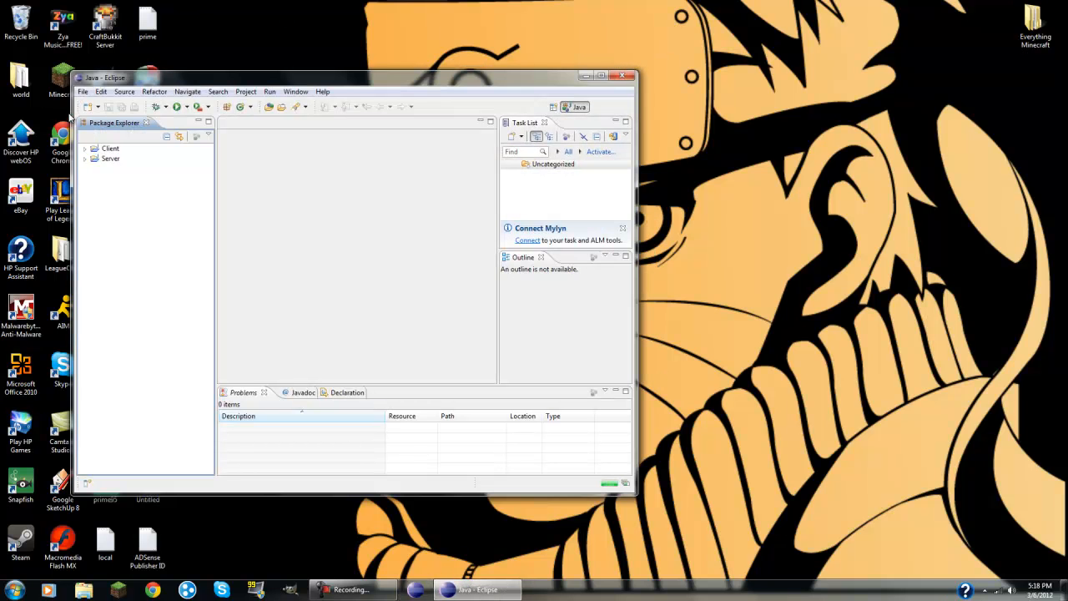
# - Maximize the Eclipse window, check the contents of the Server project, and collapse it again
pyautogui.click(87, 92)
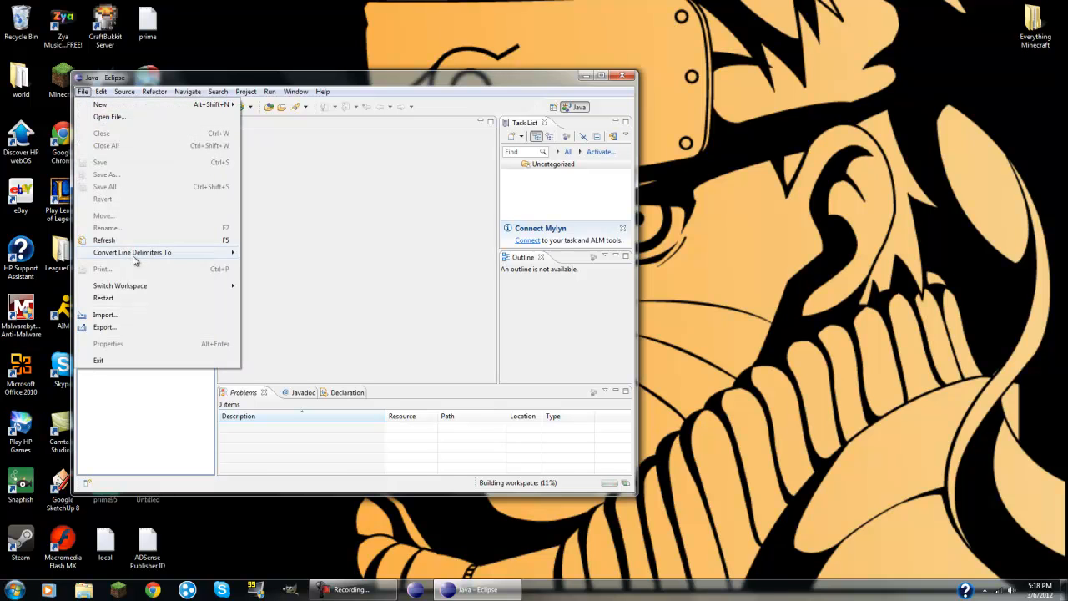
pyautogui.click(449, 264)
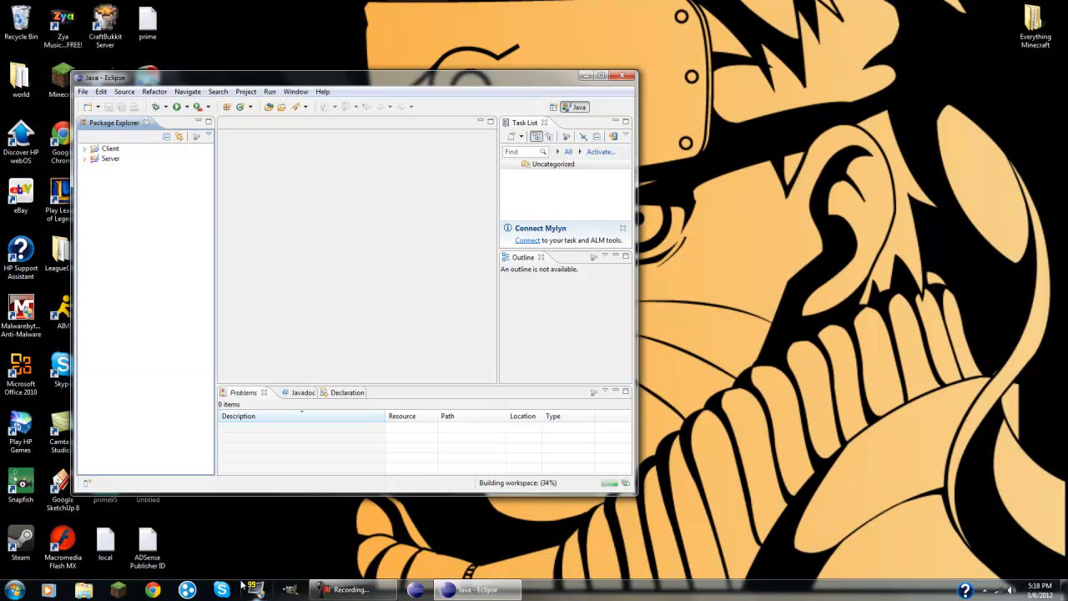
pyautogui.click(602, 76)
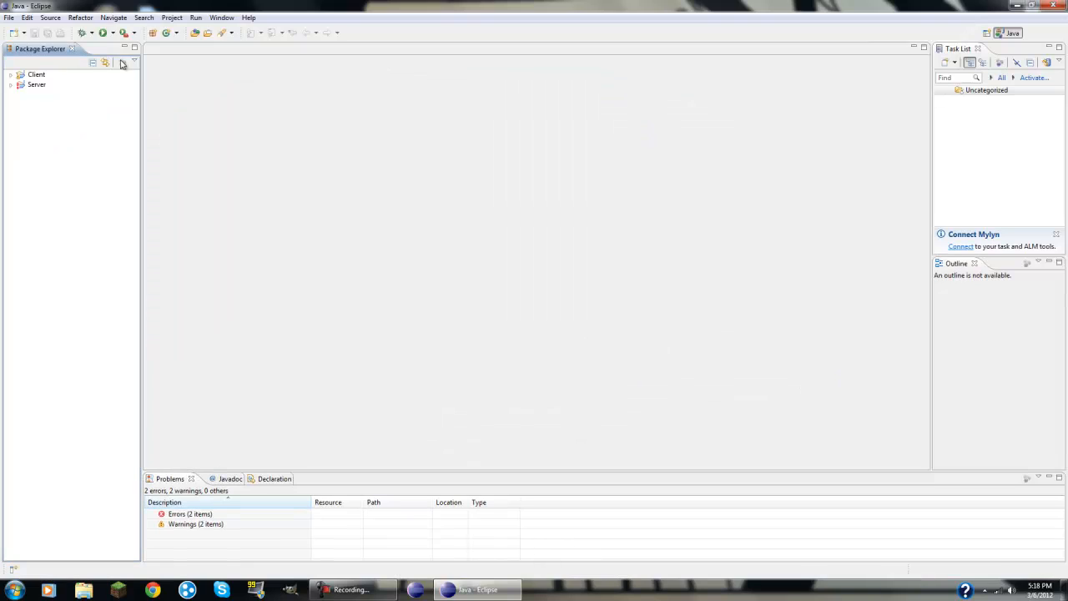
pyautogui.doubleClick(33, 87)
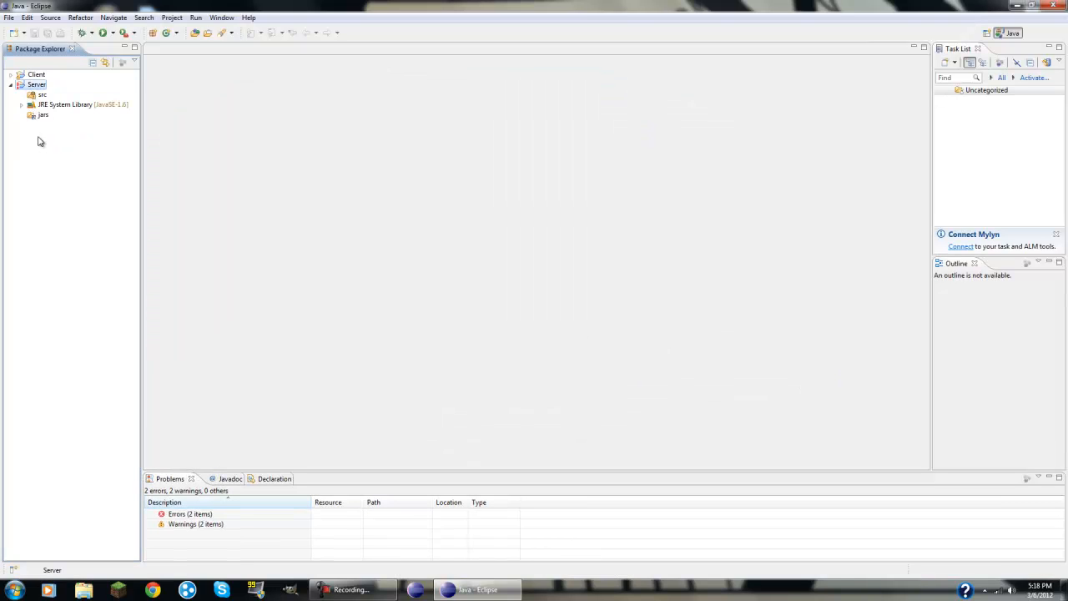
pyautogui.click(11, 85)
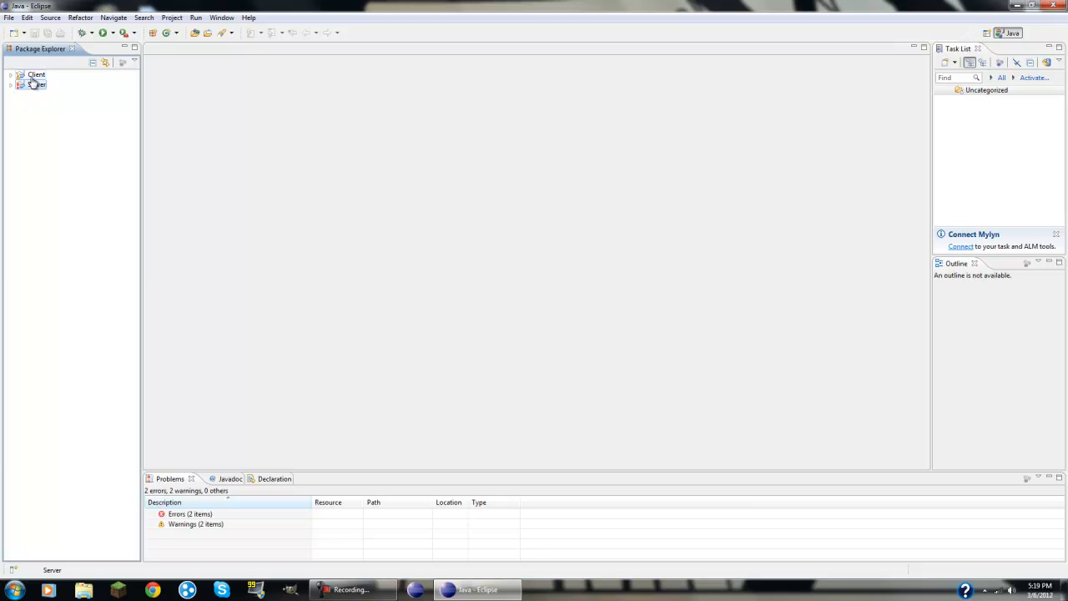
# - Expand the Client project's src folder, dismiss the color scheme notification, and look through the net.minecraft.src package
pyautogui.doubleClick(37, 75)
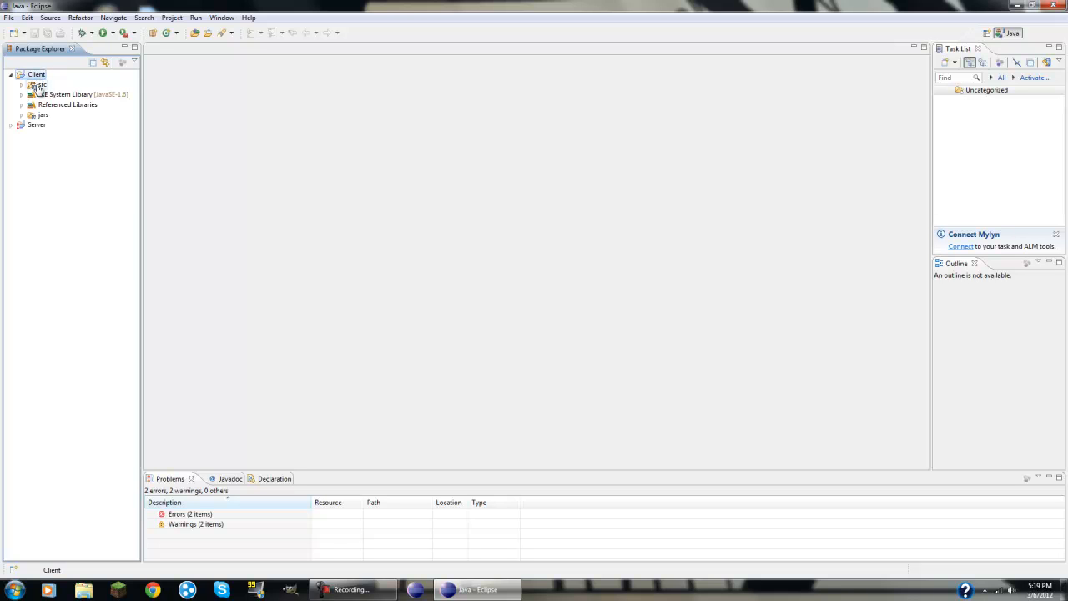
pyautogui.doubleClick(39, 88)
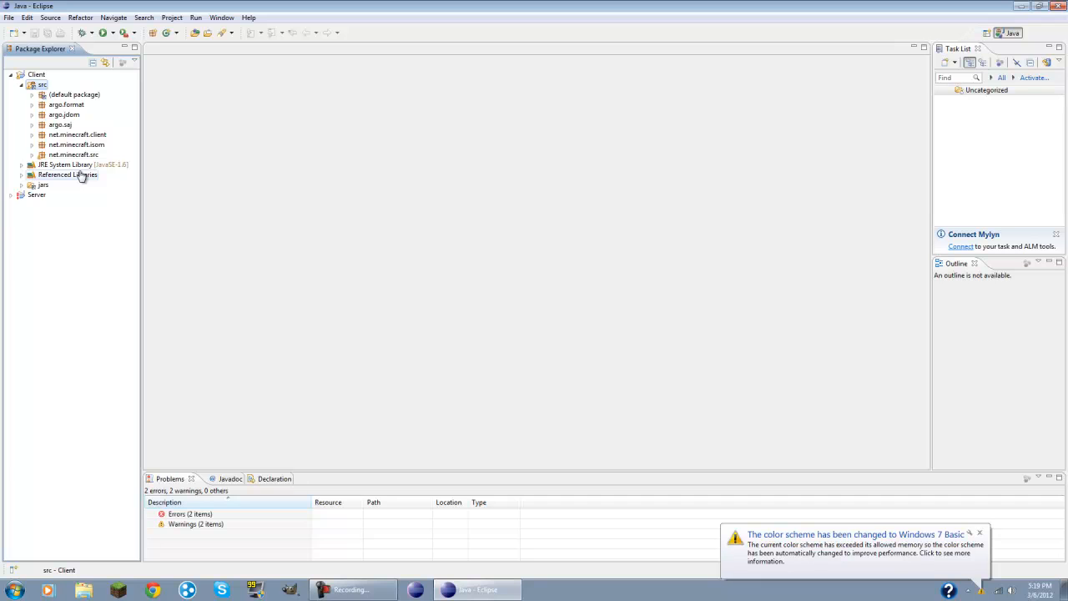
pyautogui.click(982, 534)
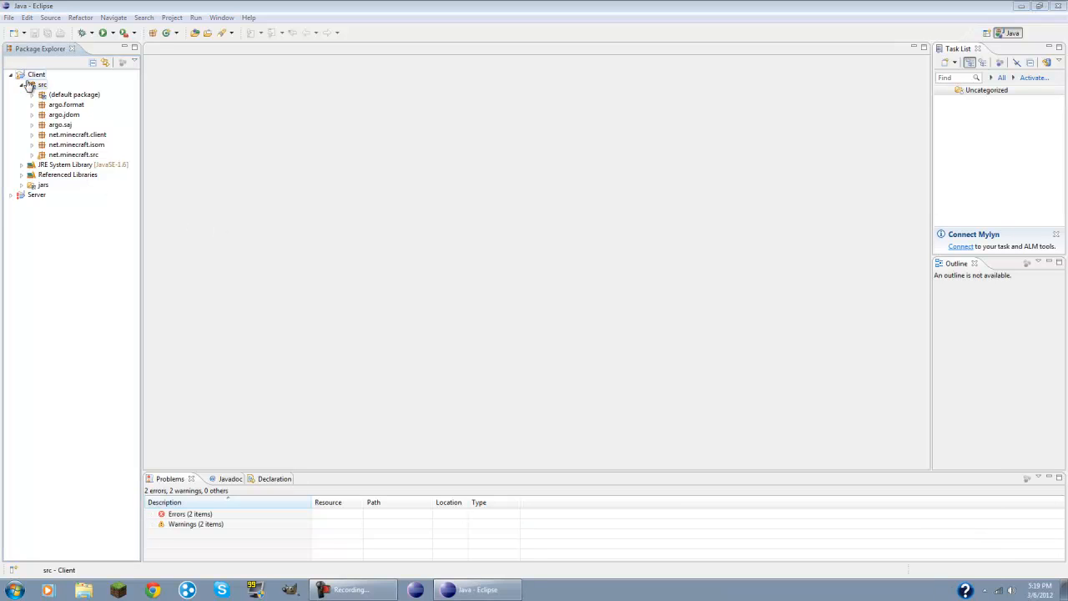
pyautogui.doubleClick(67, 158)
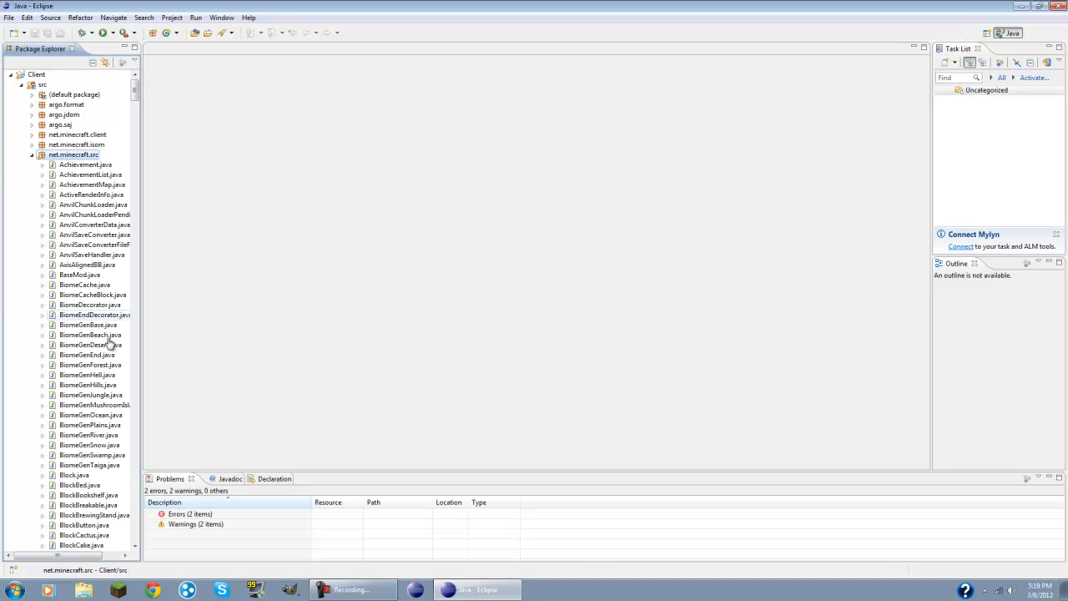
pyautogui.scroll(-5, 112, 351)
pyautogui.moveTo(135, 100); pyautogui.dragTo(158, 69)
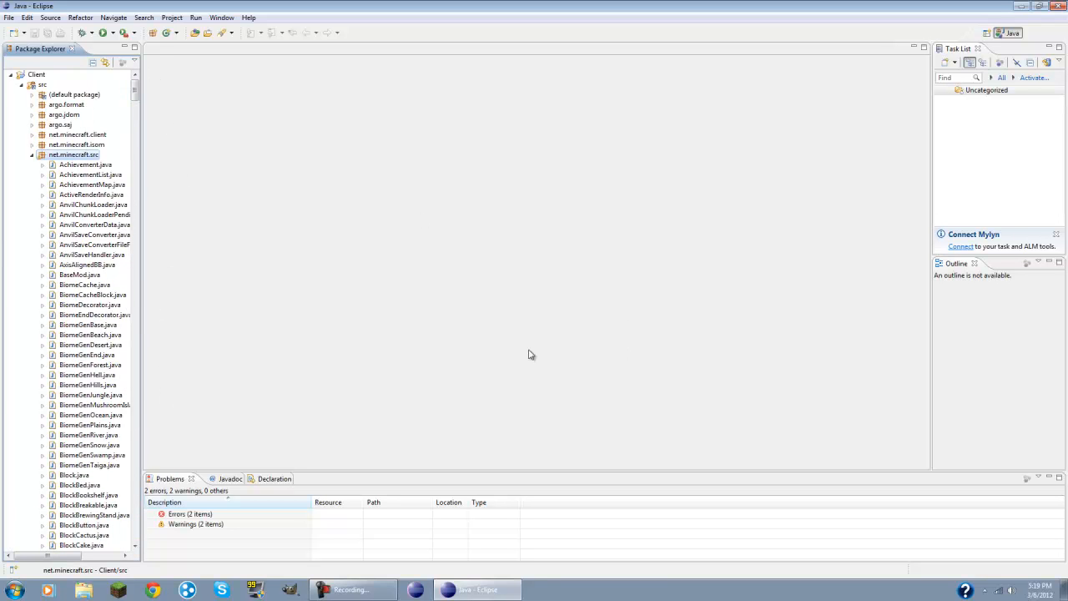